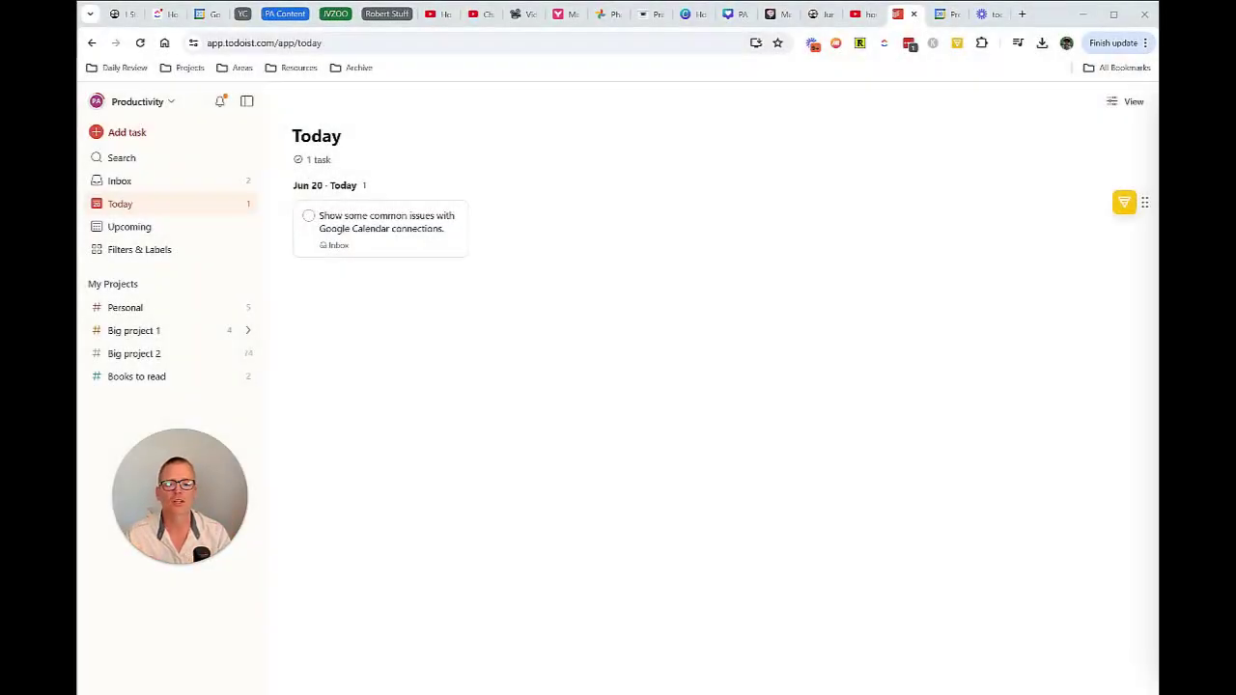
# Step: Open the Connect to Google Calendar dialog from Settings > Integrations
pyautogui.click(138, 101)
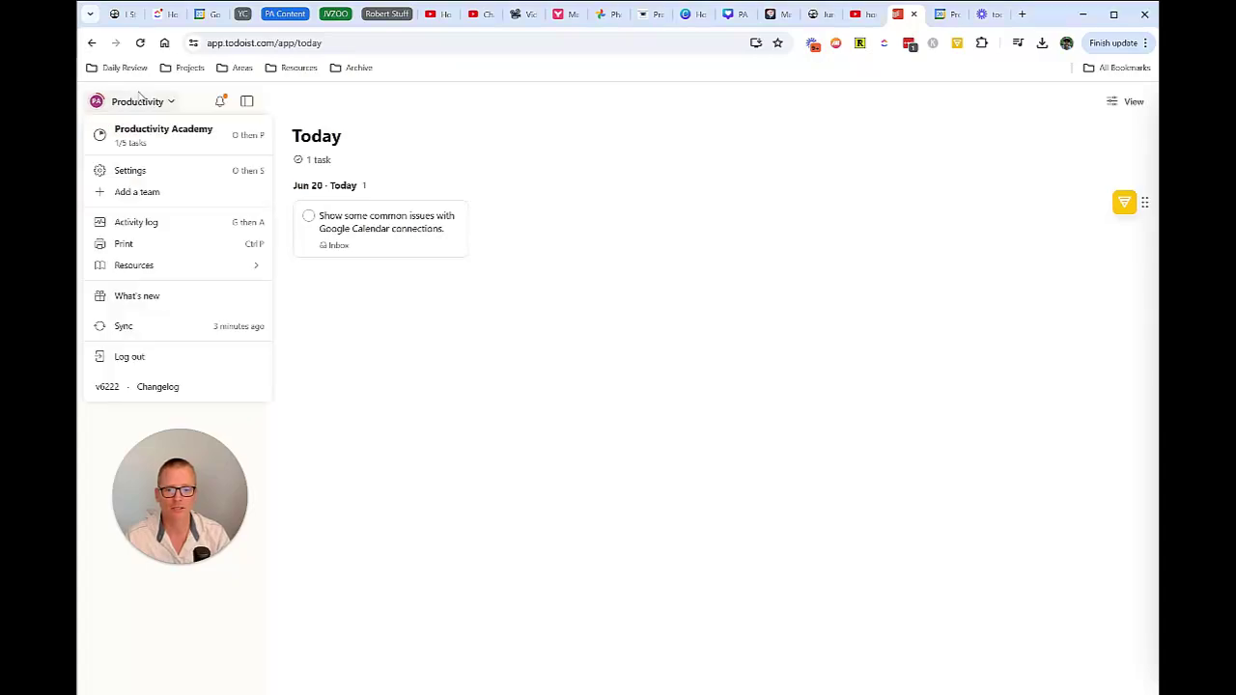
pyautogui.click(198, 172)
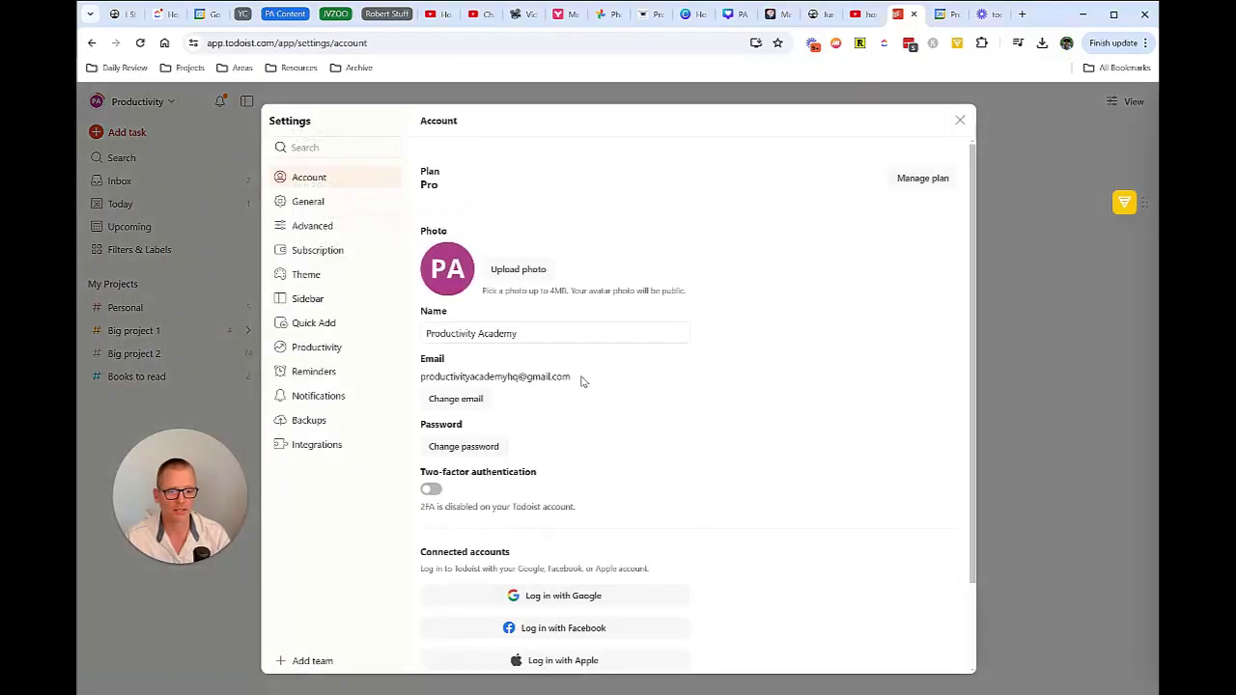
pyautogui.click(317, 443)
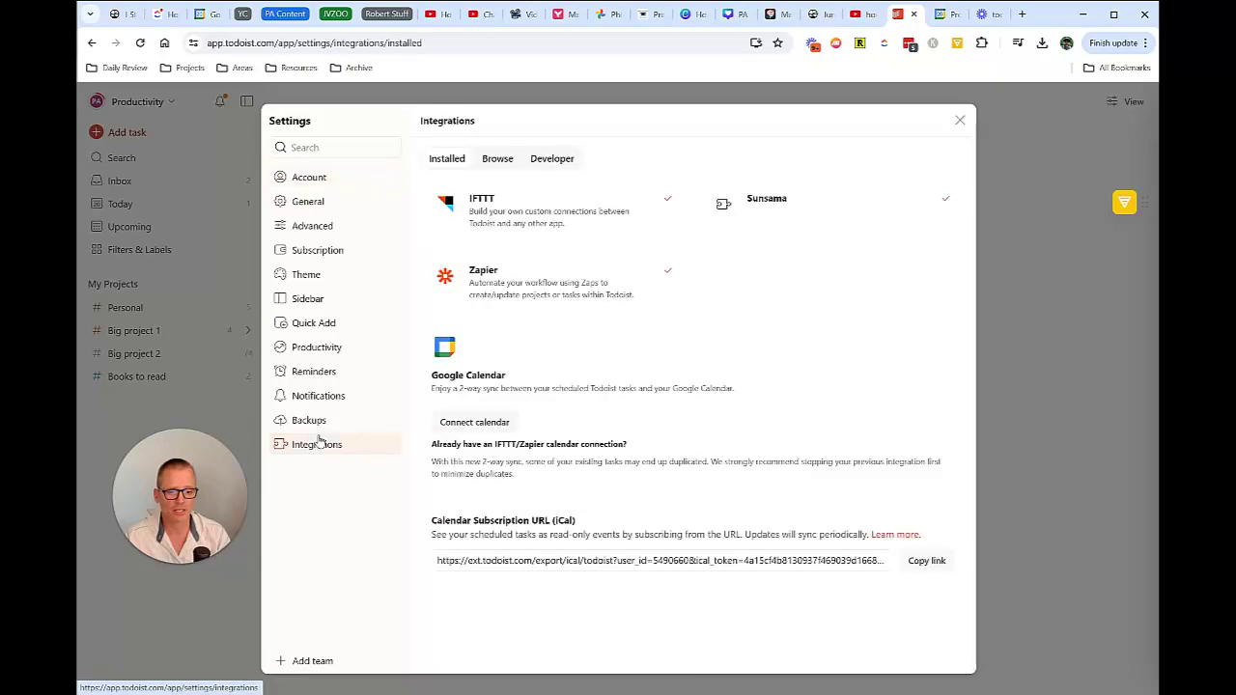
pyautogui.click(496, 426)
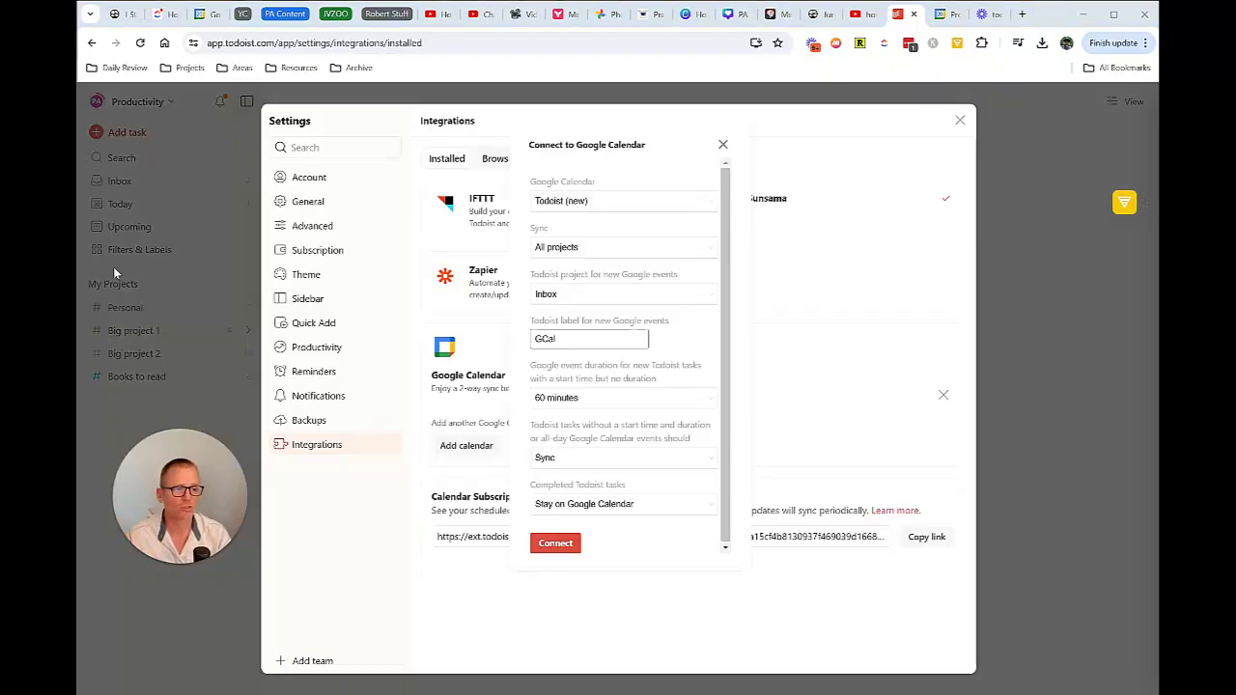
pyautogui.click(653, 202)
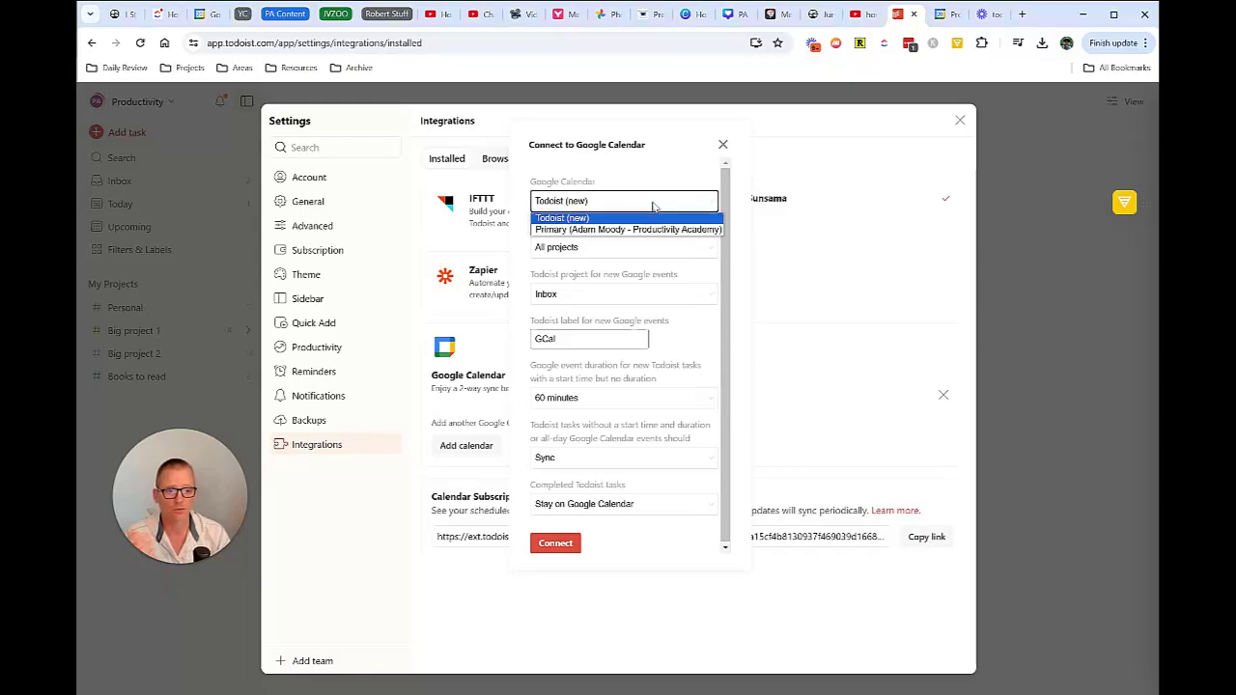
pyautogui.click(653, 206)
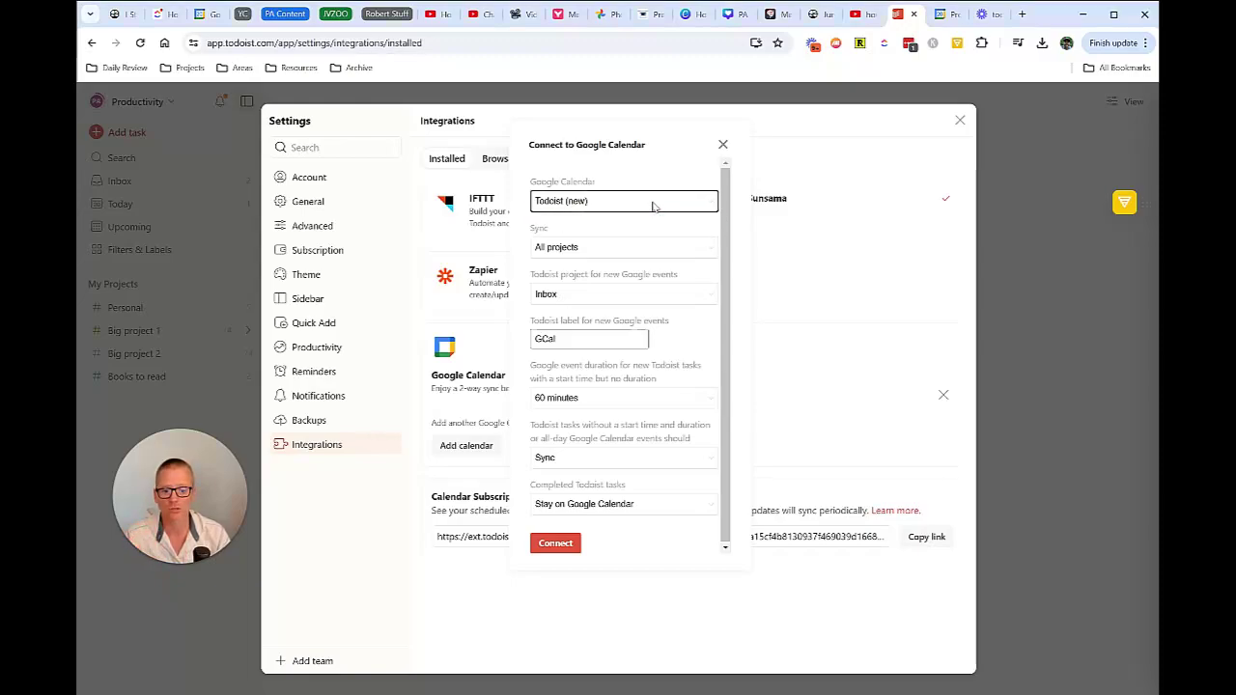
pyautogui.click(656, 239)
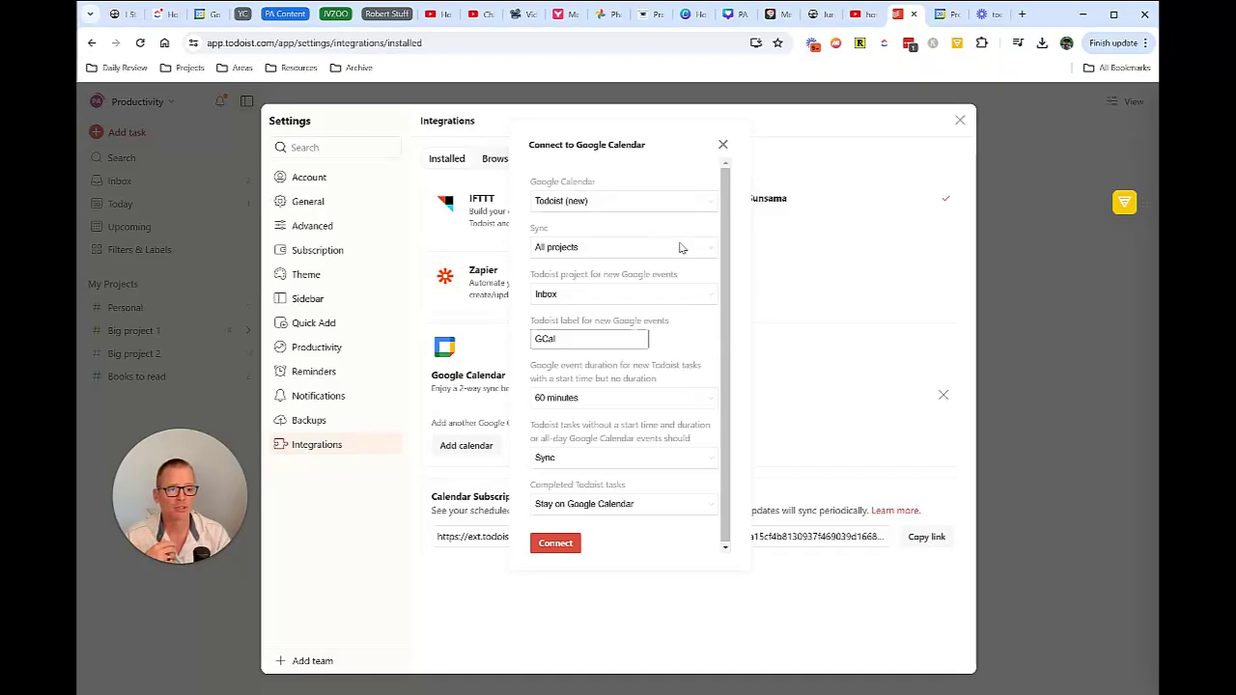
pyautogui.click(644, 250)
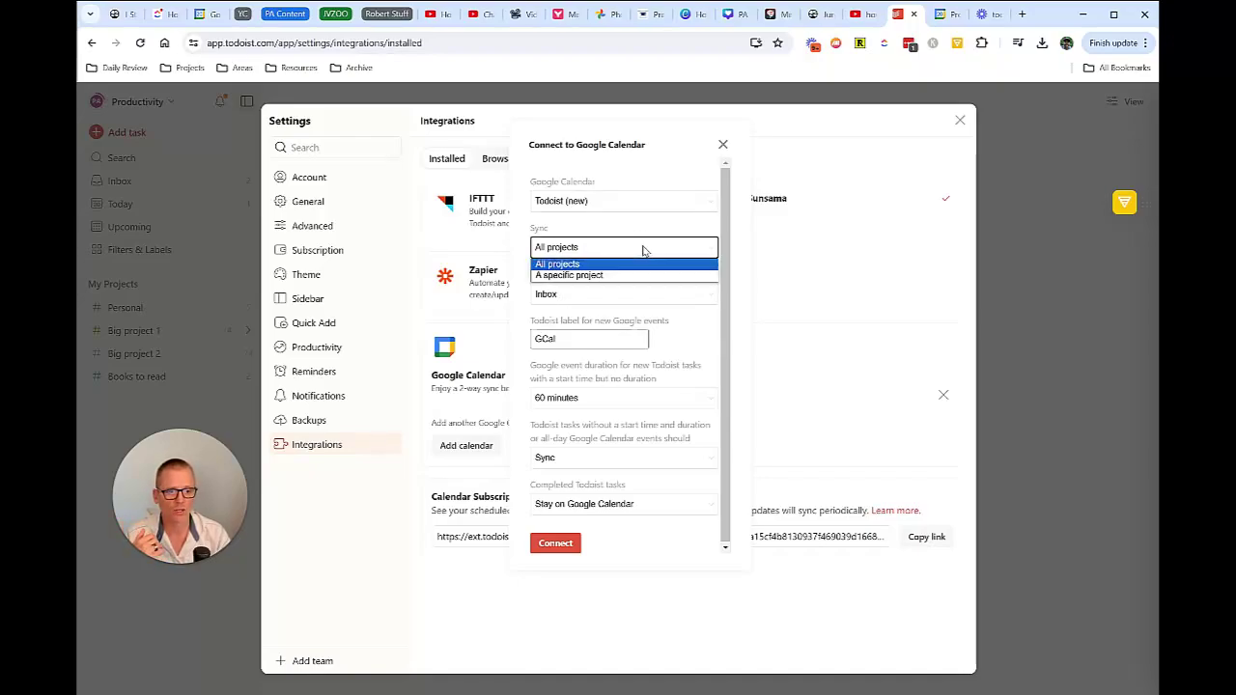
pyautogui.click(644, 250)
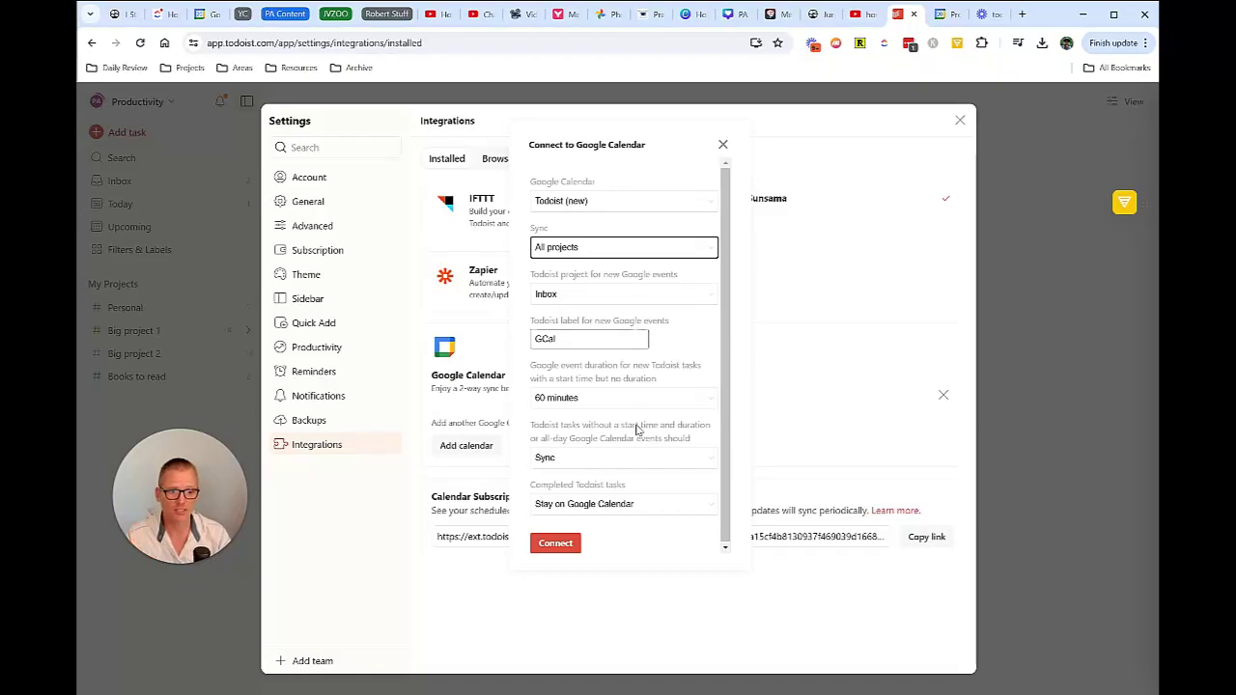
# Step: Set event duration to 30 minutes, keep untimed tasks on Sync, and connect Google Calendar
pyautogui.click(602, 401)
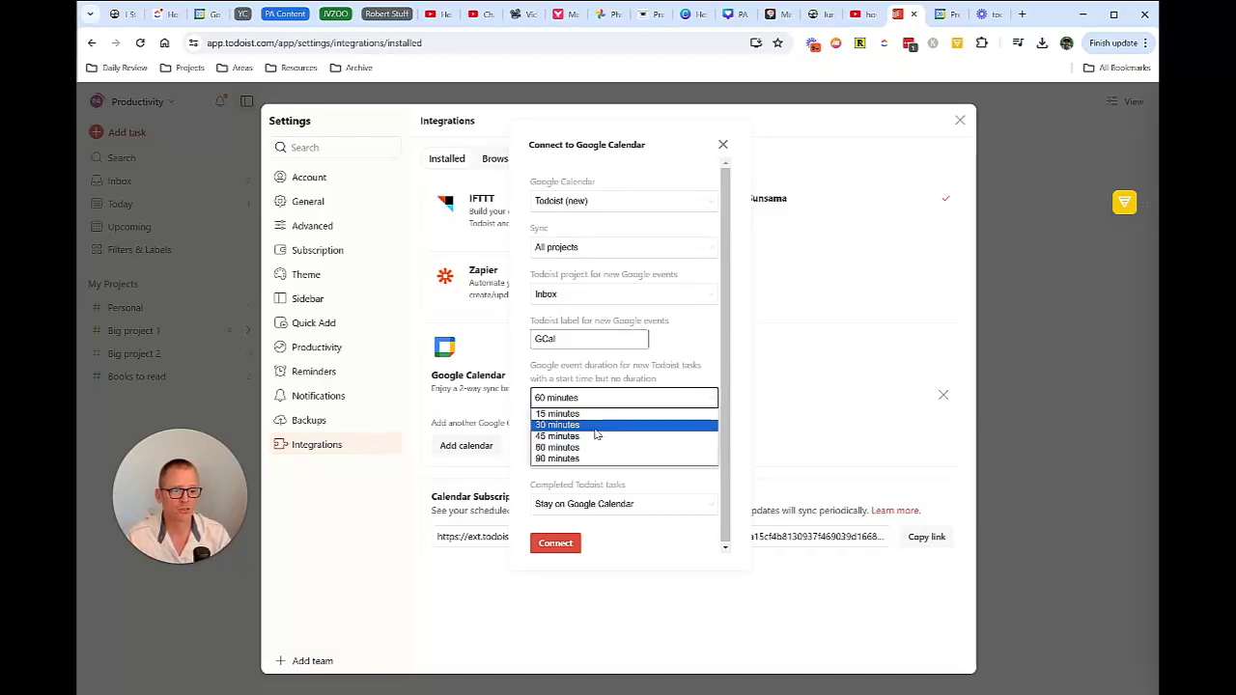
pyautogui.click(594, 425)
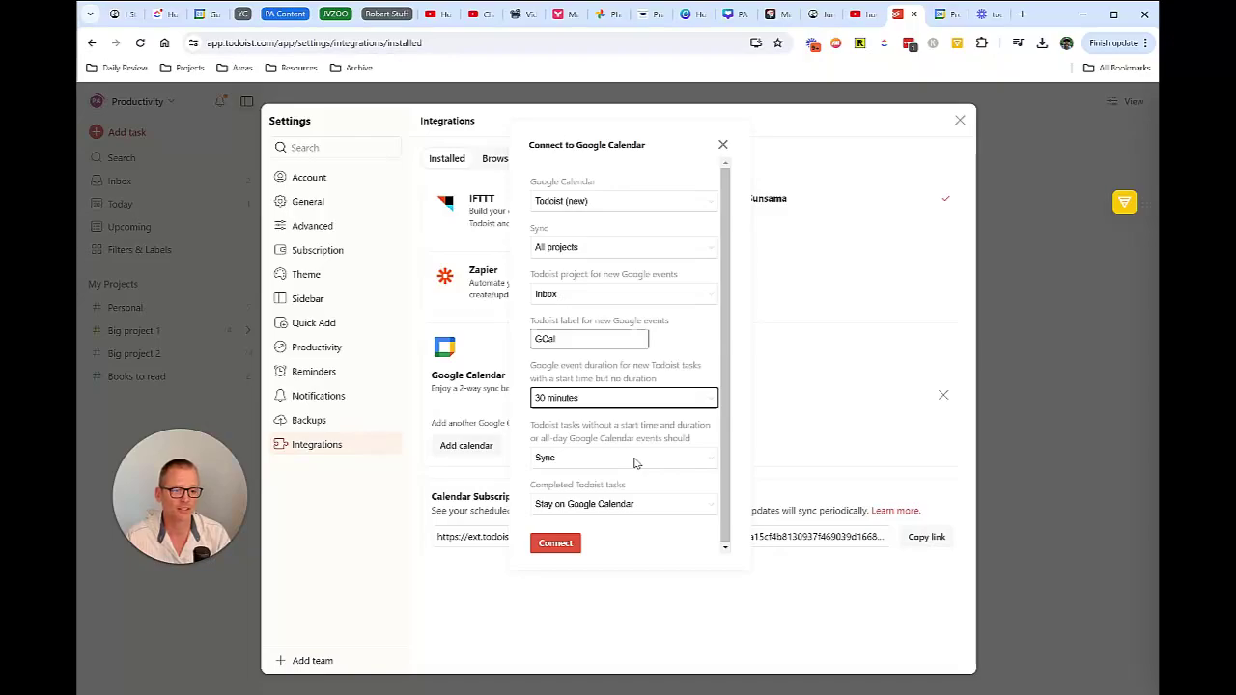
pyautogui.click(634, 458)
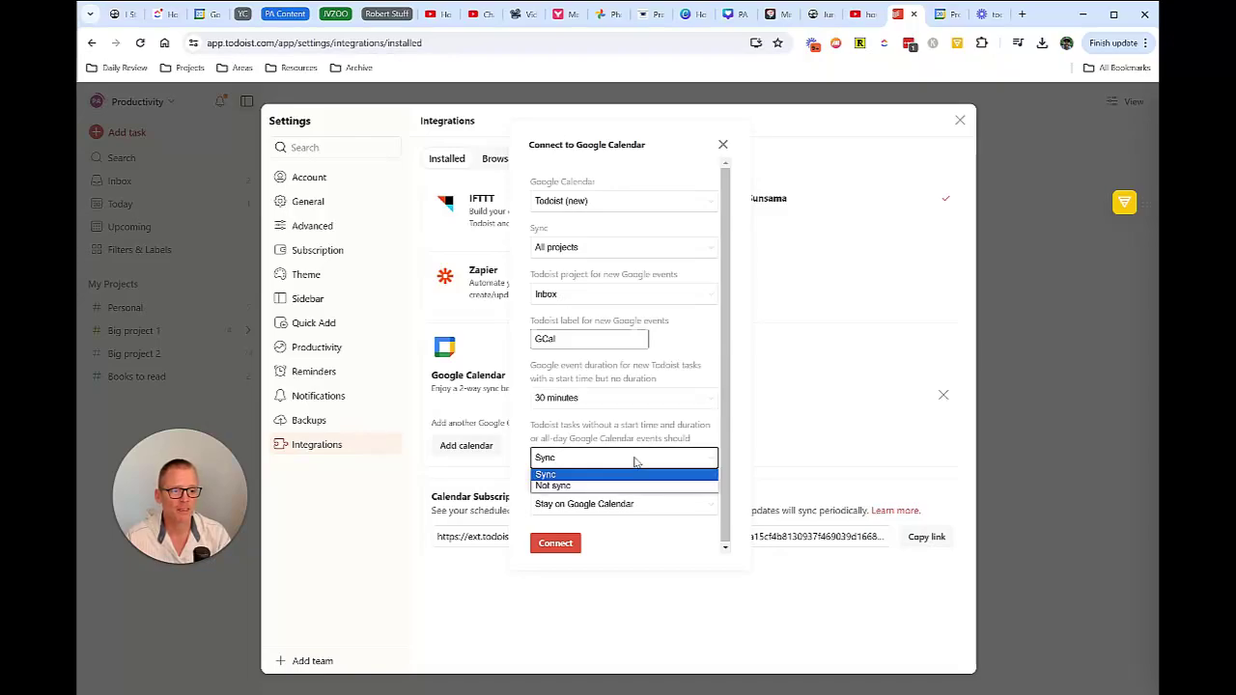
pyautogui.click(634, 460)
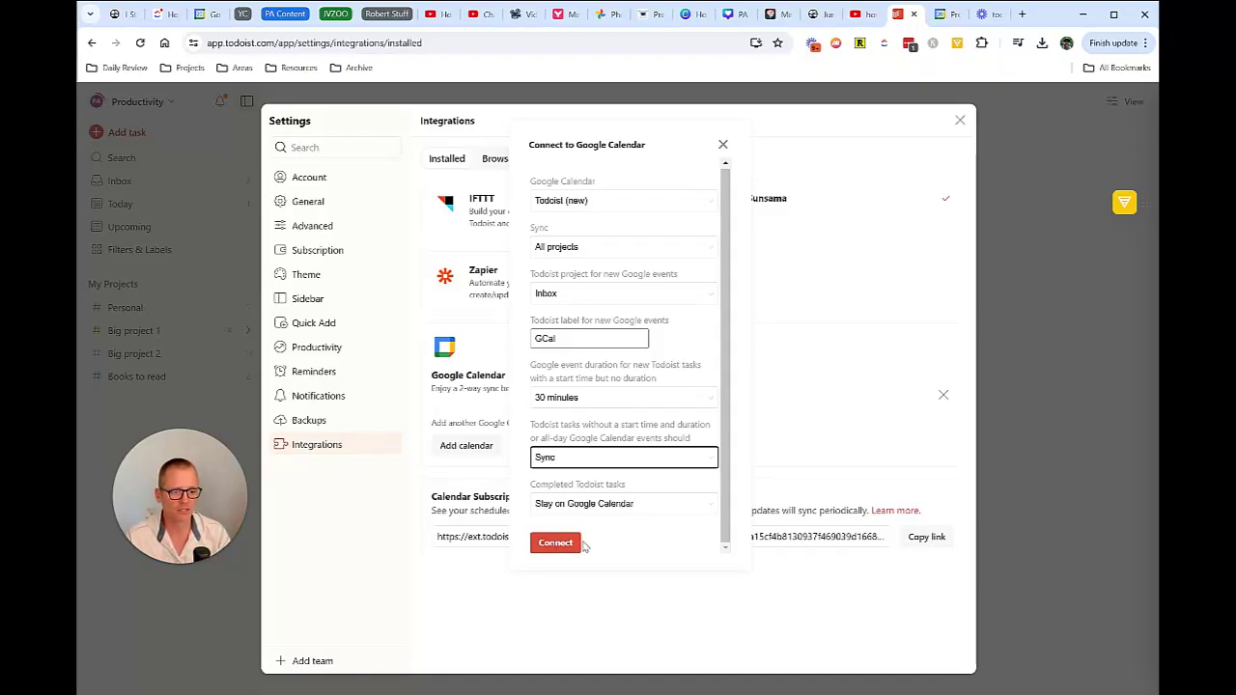
pyautogui.click(575, 546)
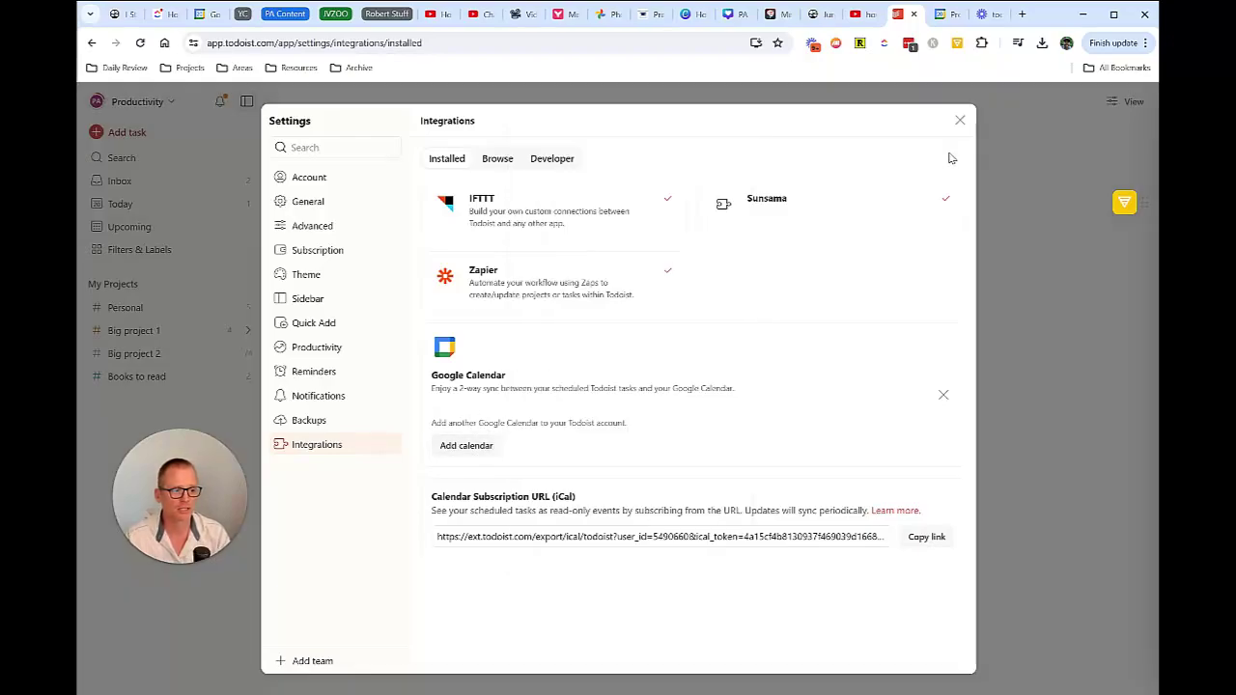
# Step: Draft a new Today task 'Test Calendar Task' with a filler description 'asdfasdfasdfasdfas'
pyautogui.click(961, 123)
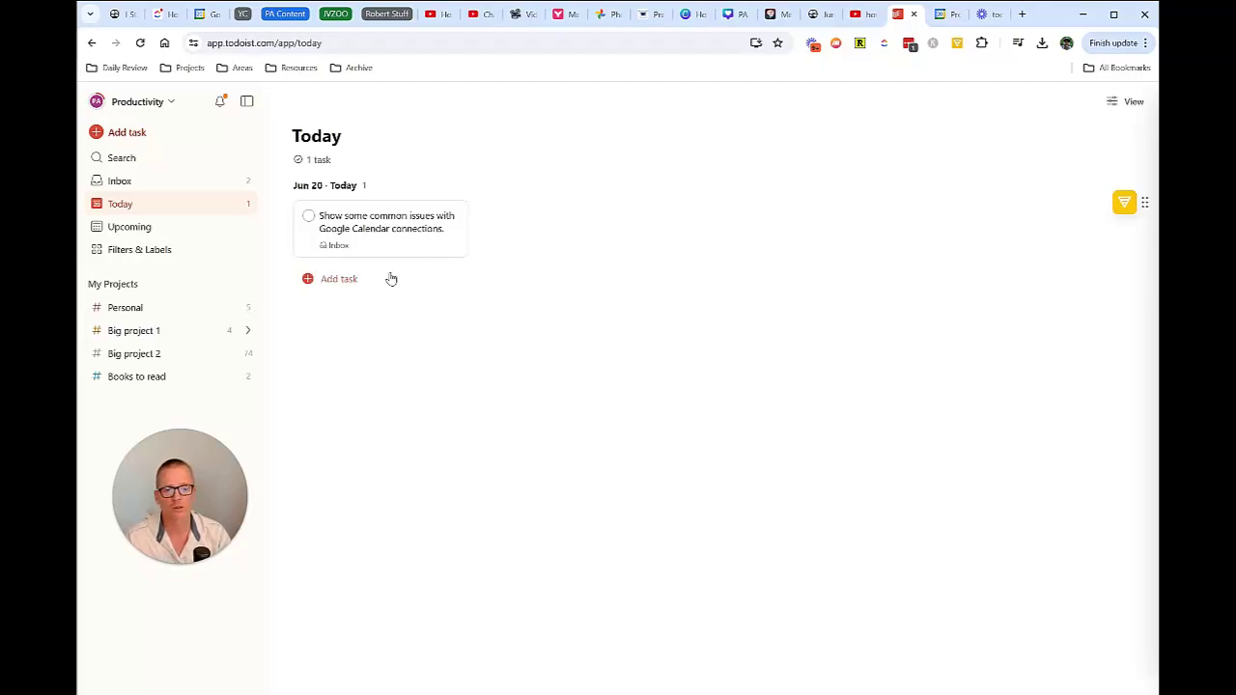
pyautogui.click(350, 278)
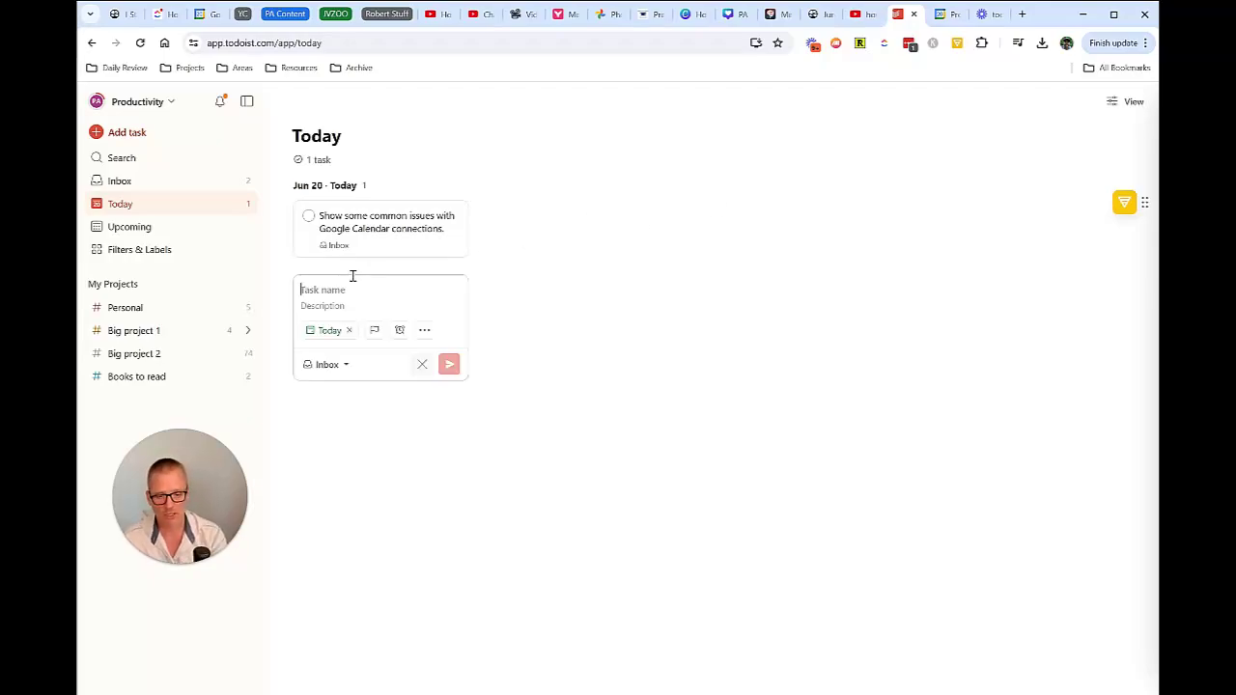
pyautogui.write('Test Calendar')
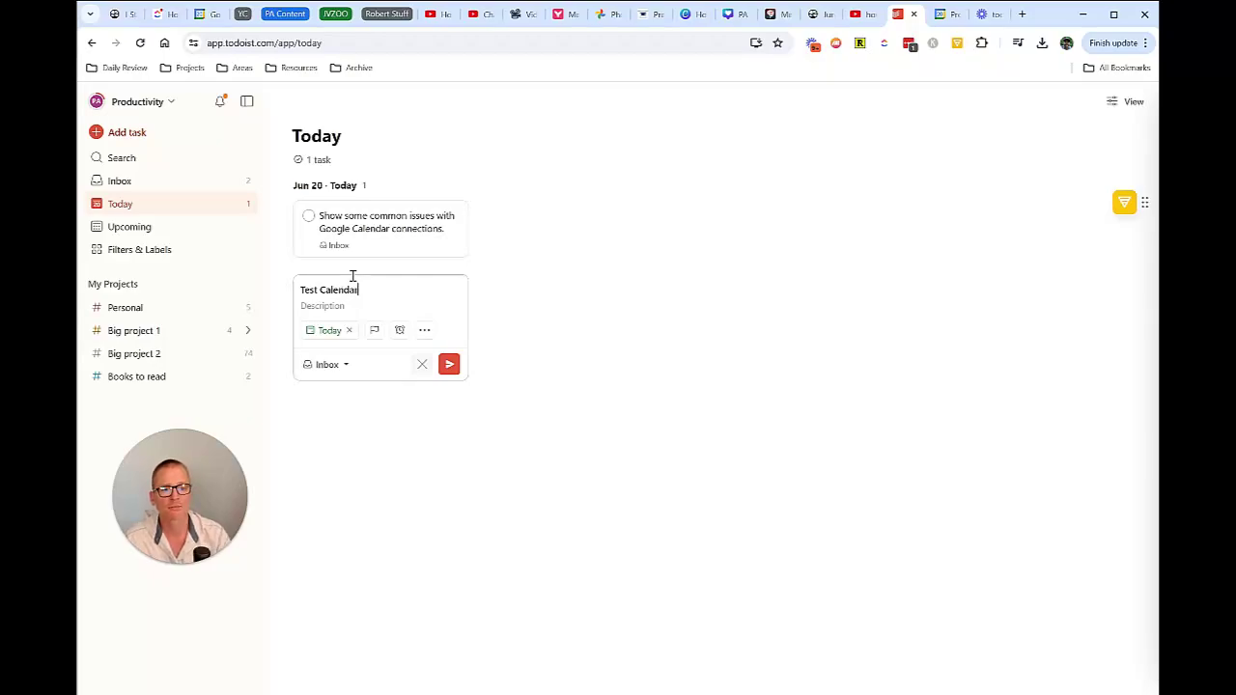
pyautogui.write(' Task')
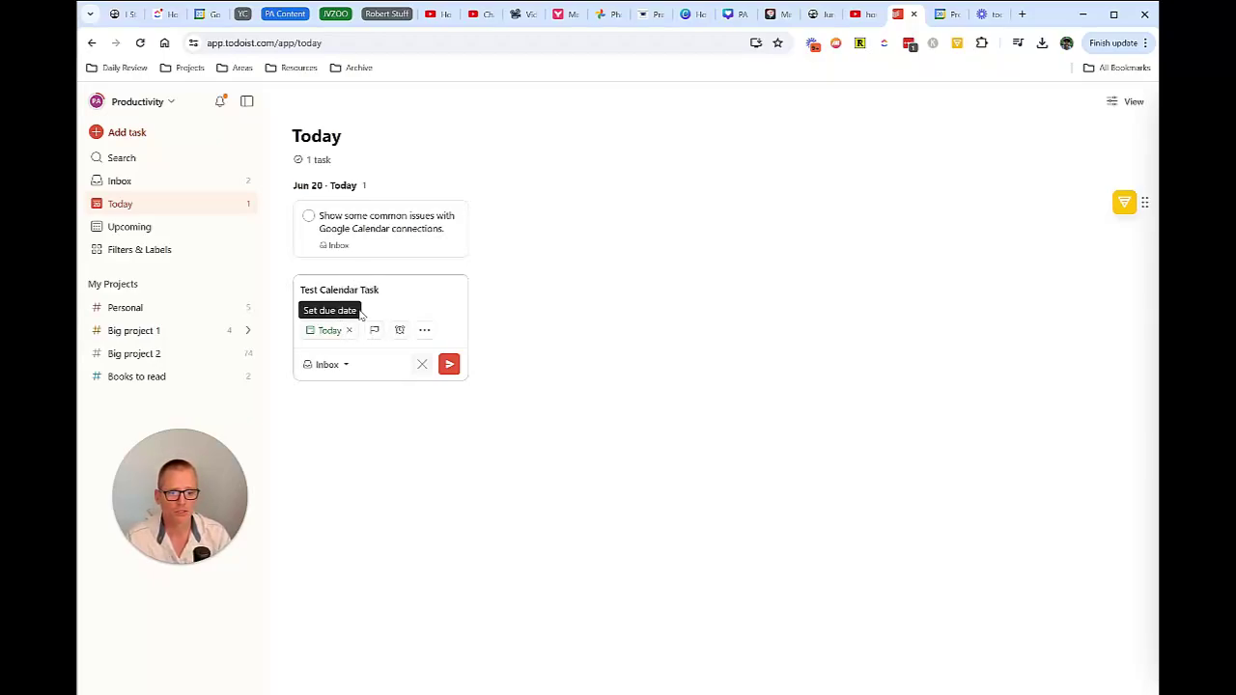
pyautogui.click(375, 309)
pyautogui.write('asdfasdfasdfasdfas')
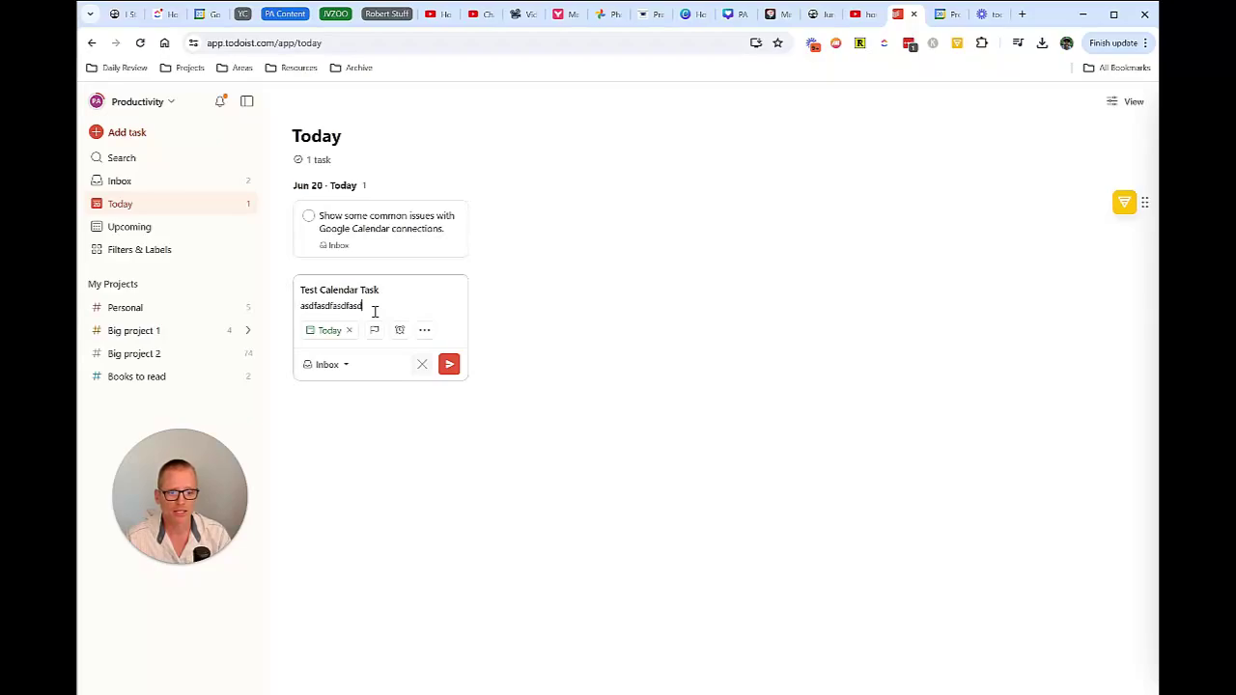
pyautogui.click(424, 330)
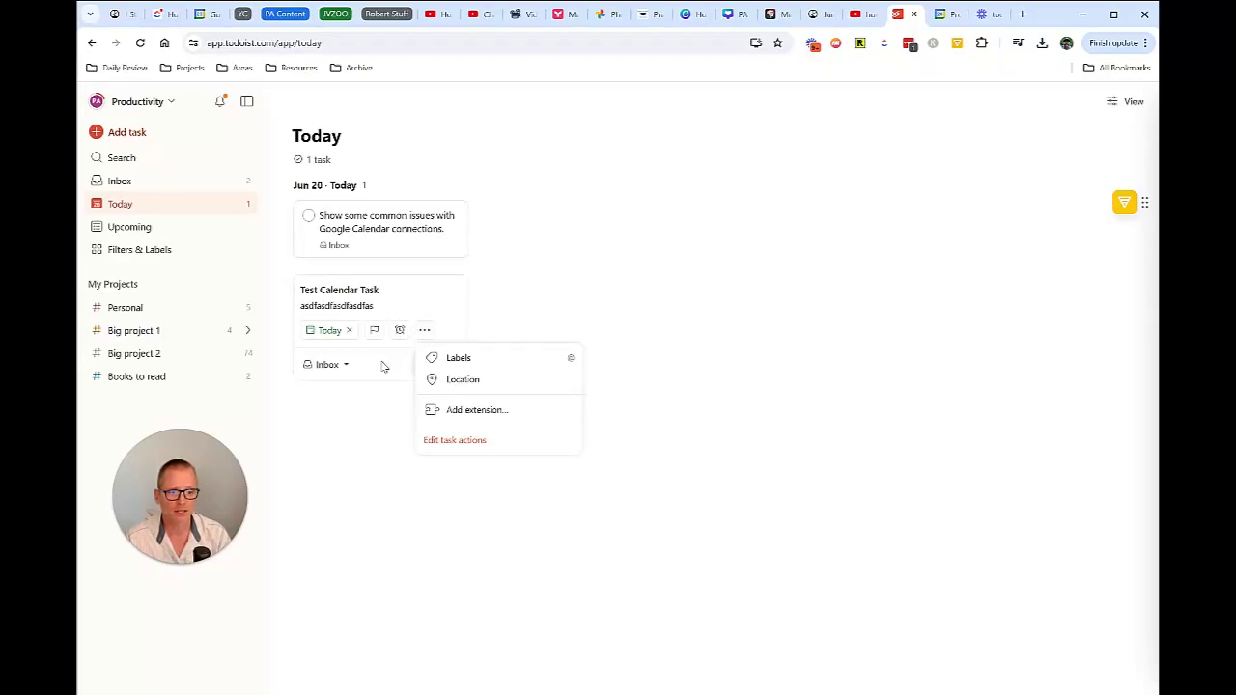
pyautogui.click(331, 334)
# Step: Give the task a 10:30 AM start time with a 45-minute duration
pyautogui.click(332, 332)
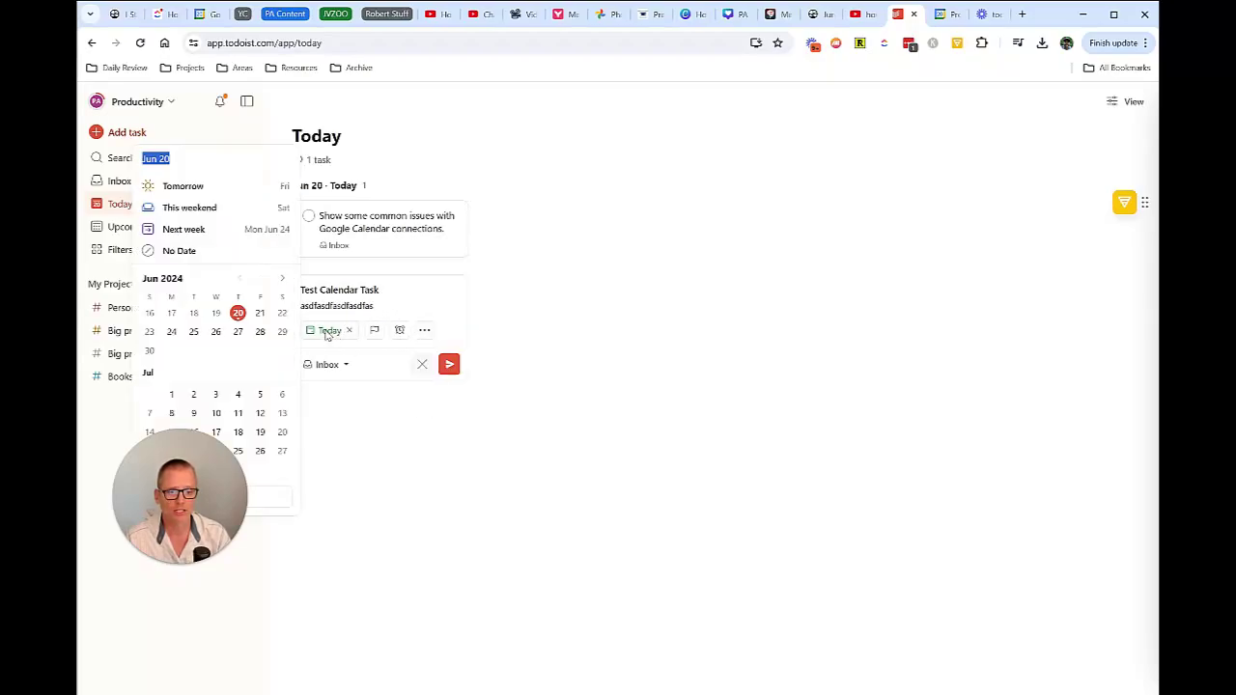
pyautogui.moveTo(212, 453); pyautogui.dragTo(411, 572)
pyautogui.click(221, 499)
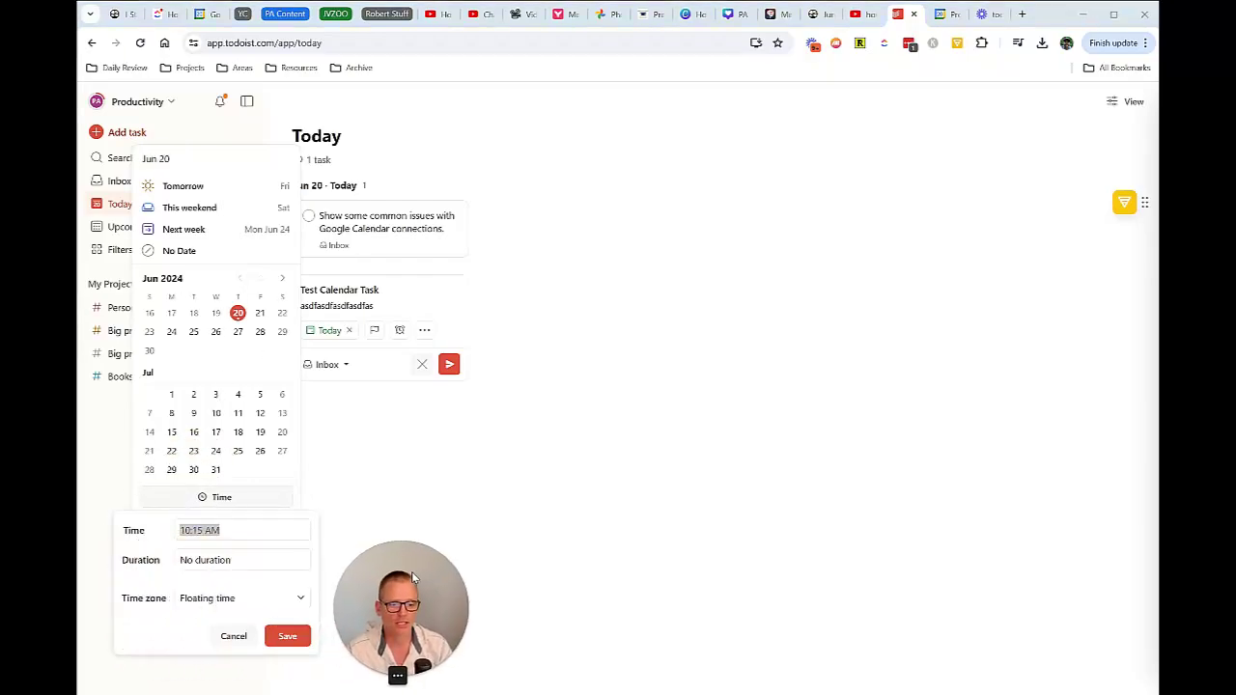
pyautogui.click(244, 529)
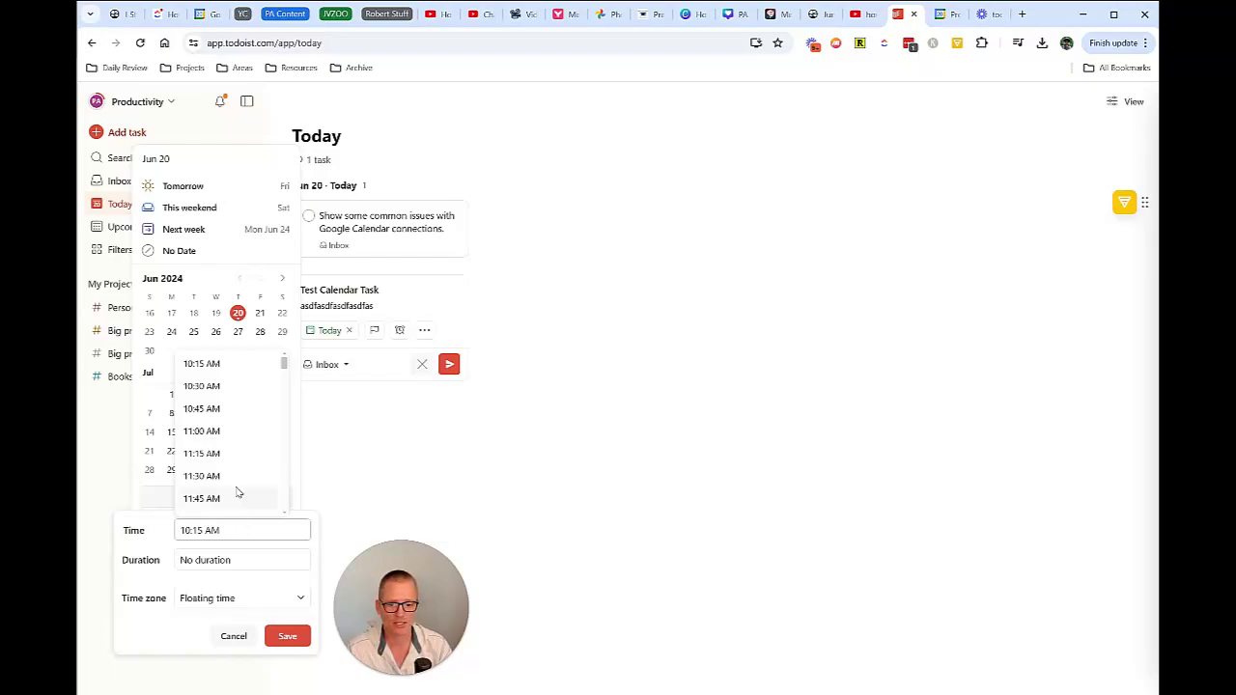
pyautogui.click(228, 390)
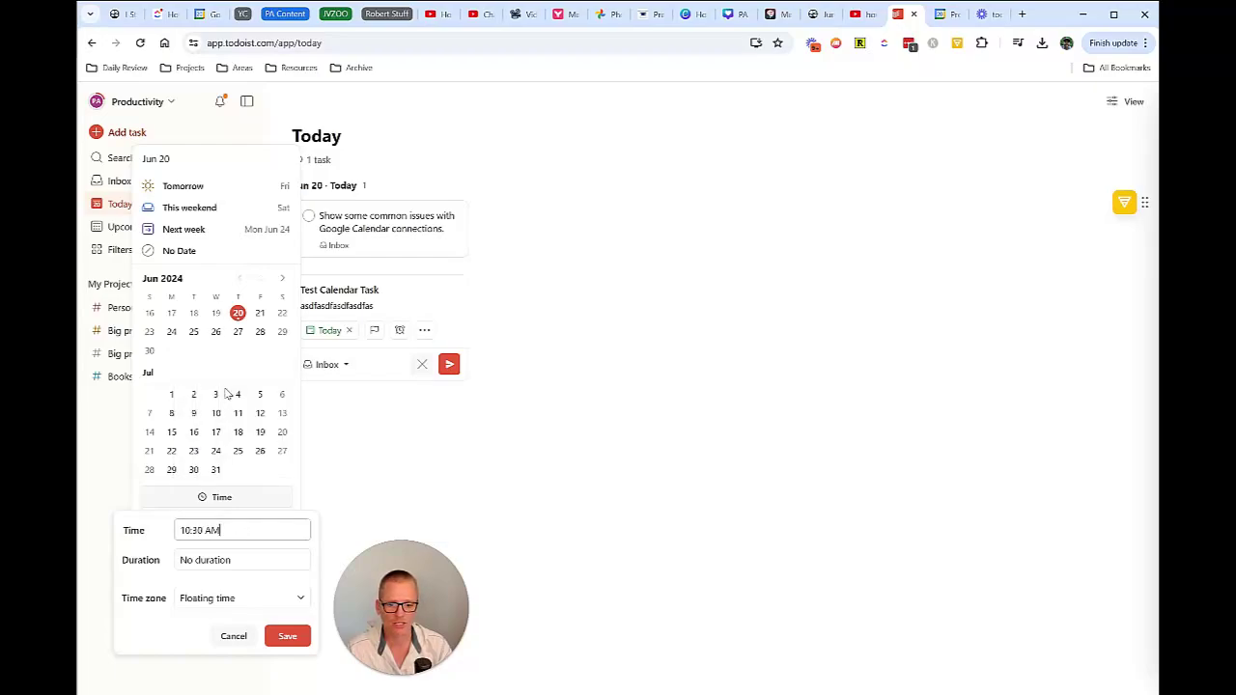
pyautogui.click(235, 561)
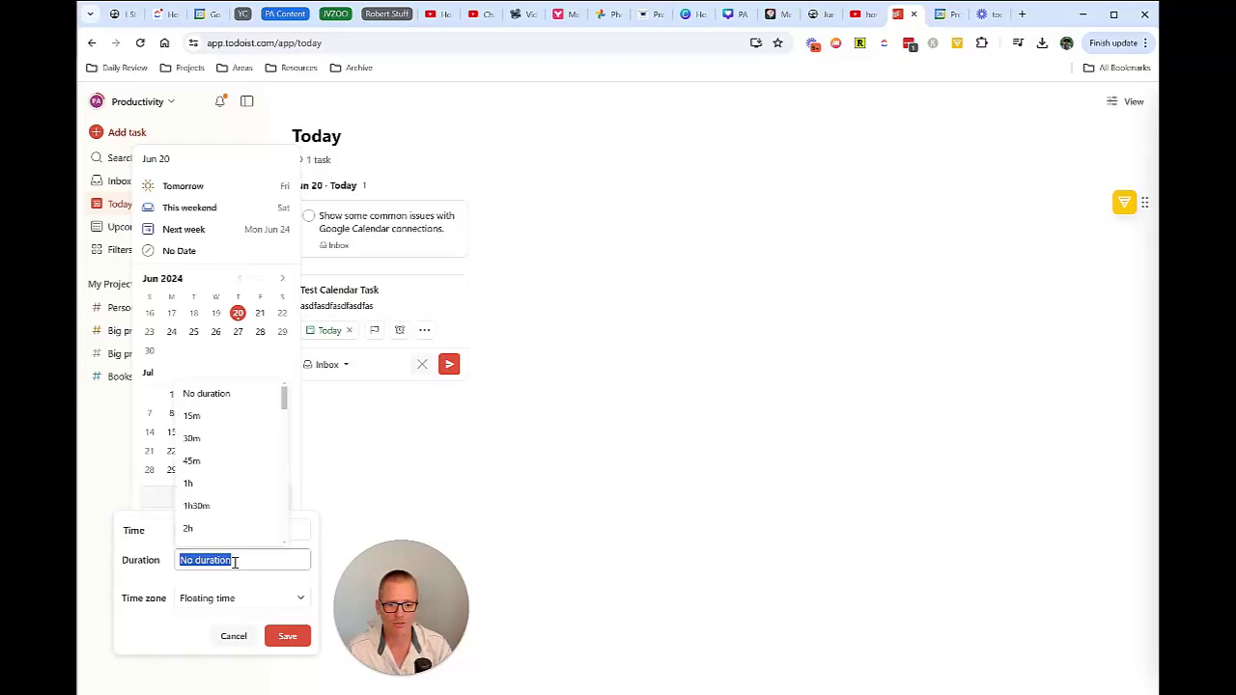
pyautogui.click(228, 441)
pyautogui.click(241, 558)
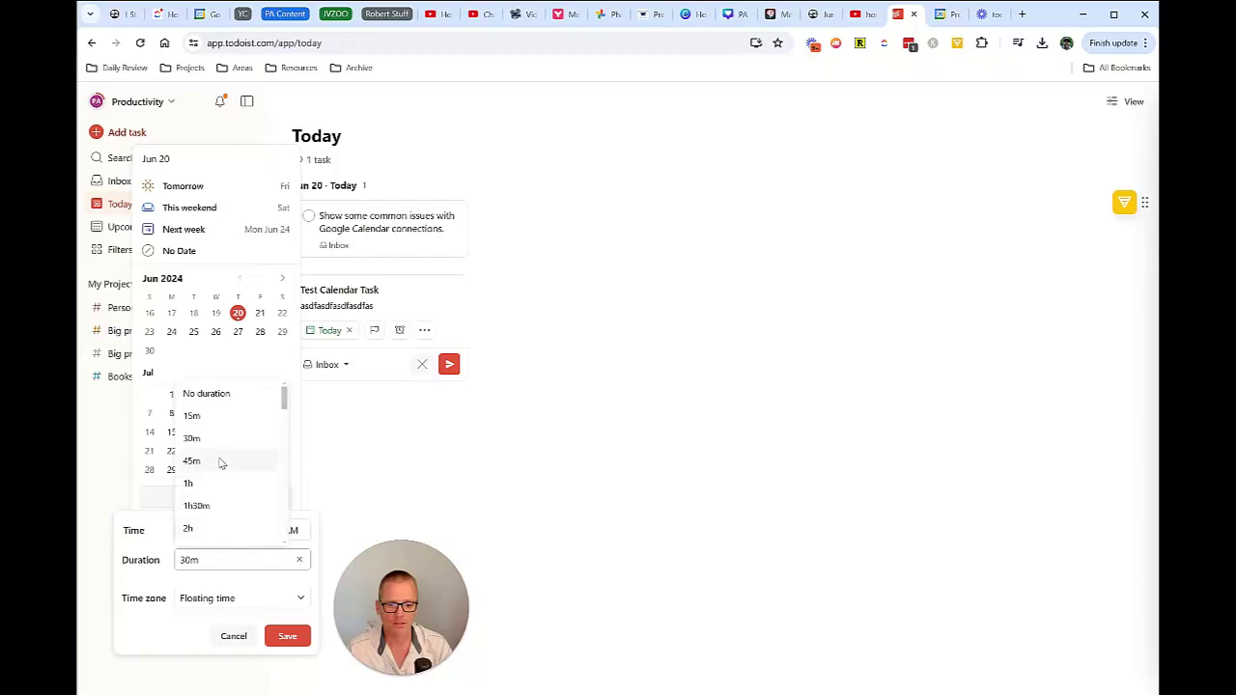
pyautogui.click(221, 460)
# Step: Set the time zone to GMT -4:00, save the time, and add Test Calendar Task
pyautogui.click(248, 601)
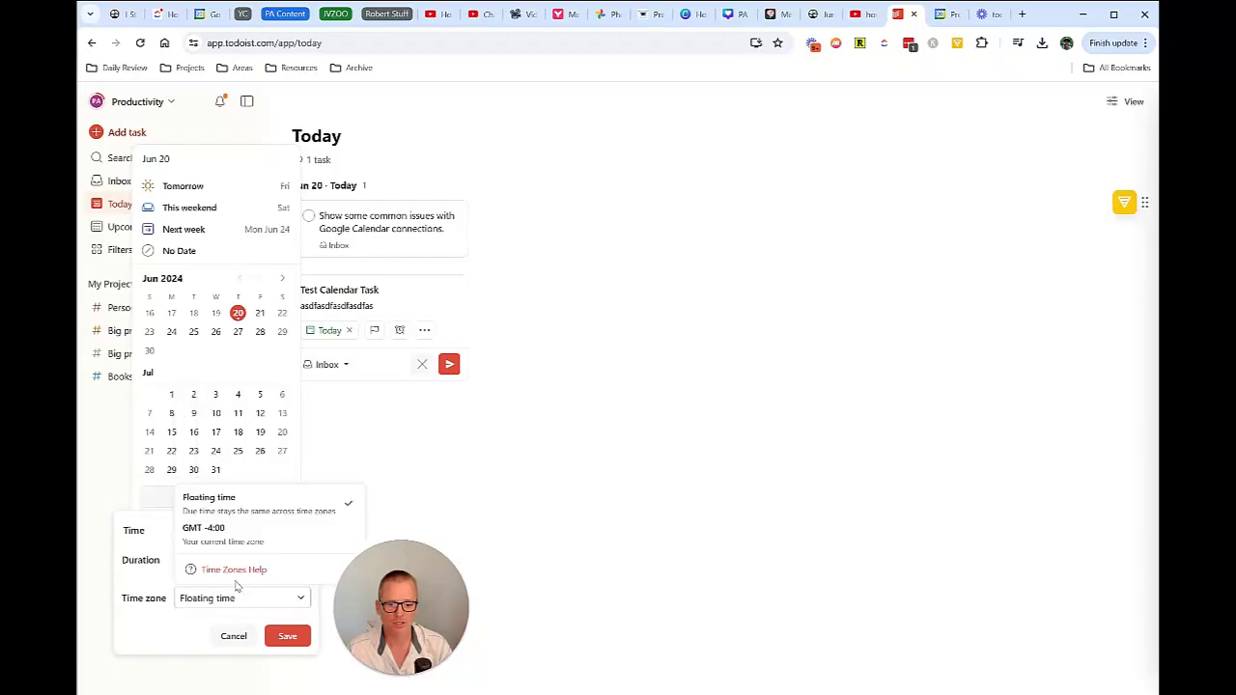
pyautogui.click(204, 534)
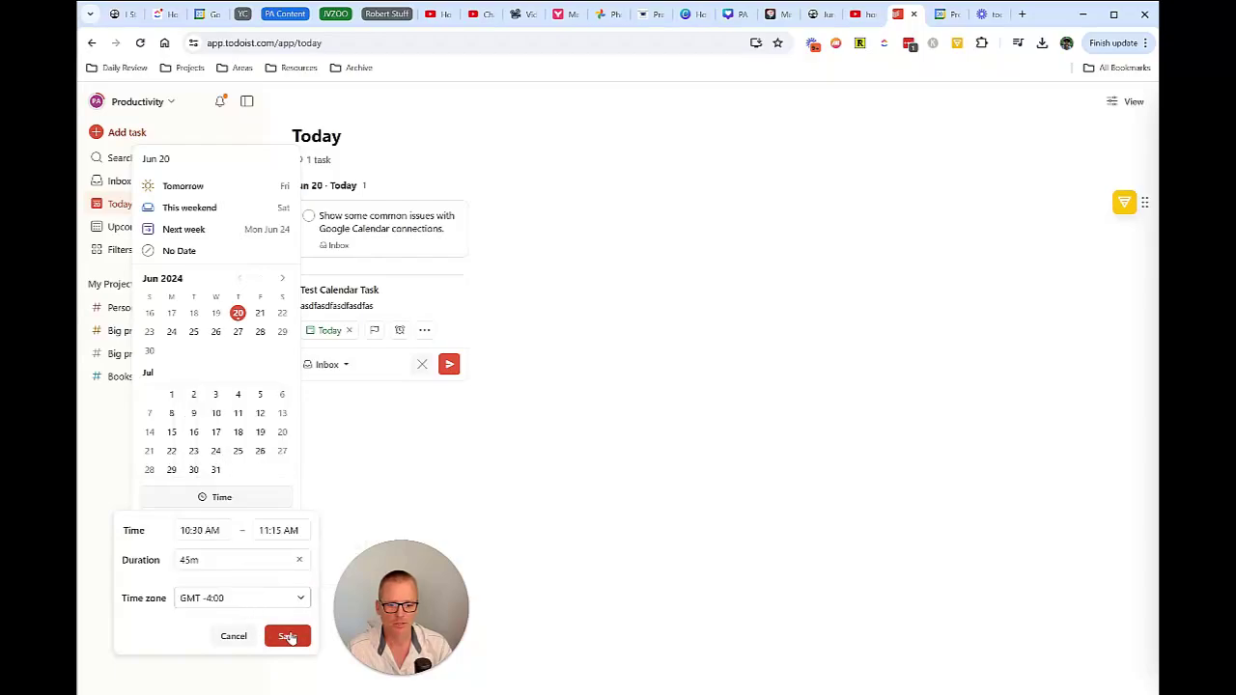
pyautogui.click(288, 635)
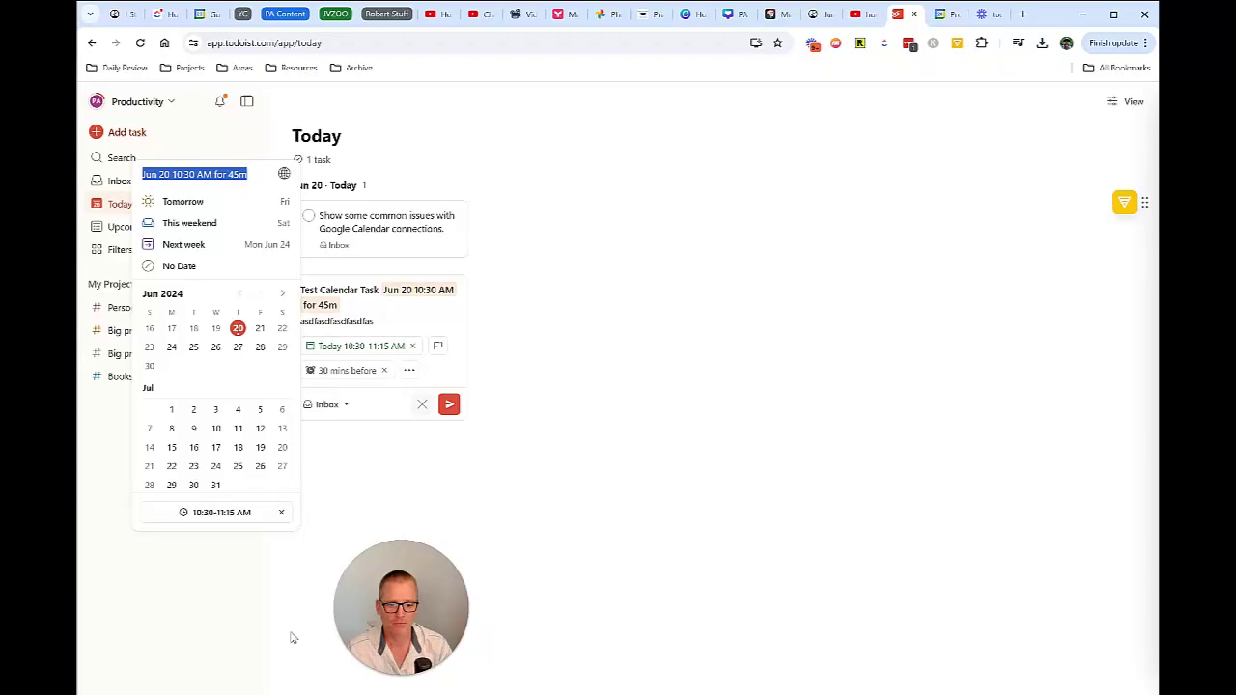
pyautogui.click(449, 404)
pyautogui.click(449, 404)
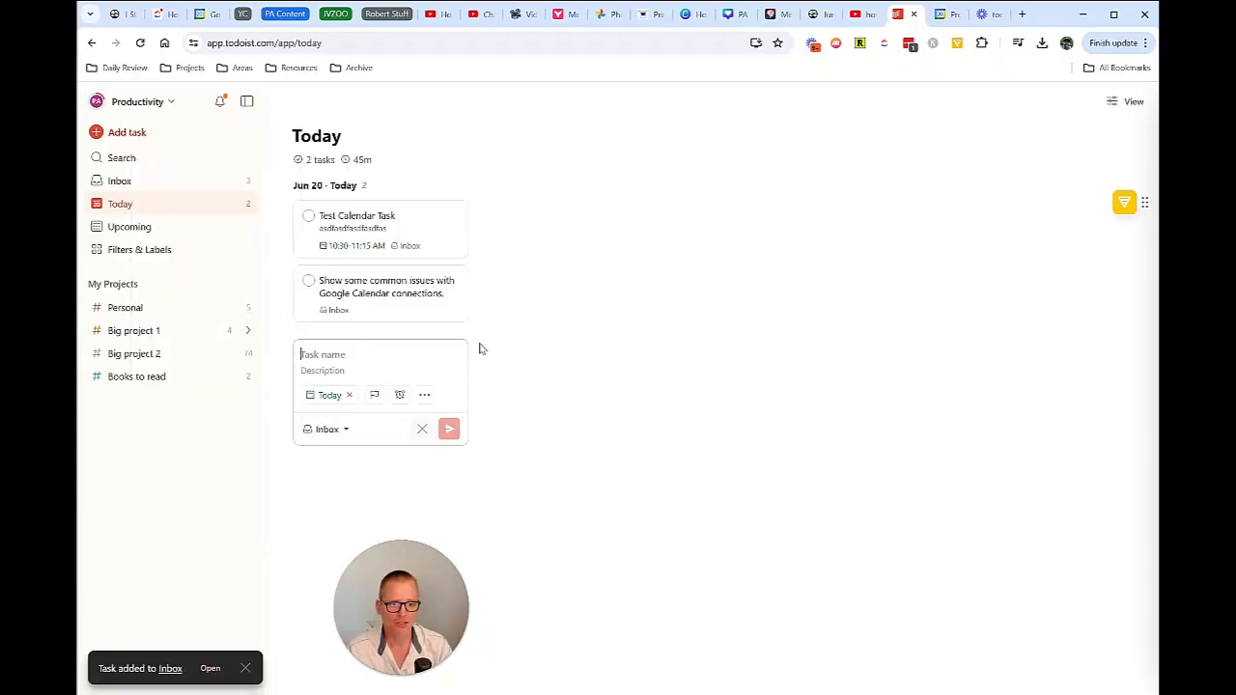
# Step: Switch to Google Calendar and scroll through the June 16–22, 2024 week view
pyautogui.click(944, 15)
pyautogui.scroll(5, 759, 294)
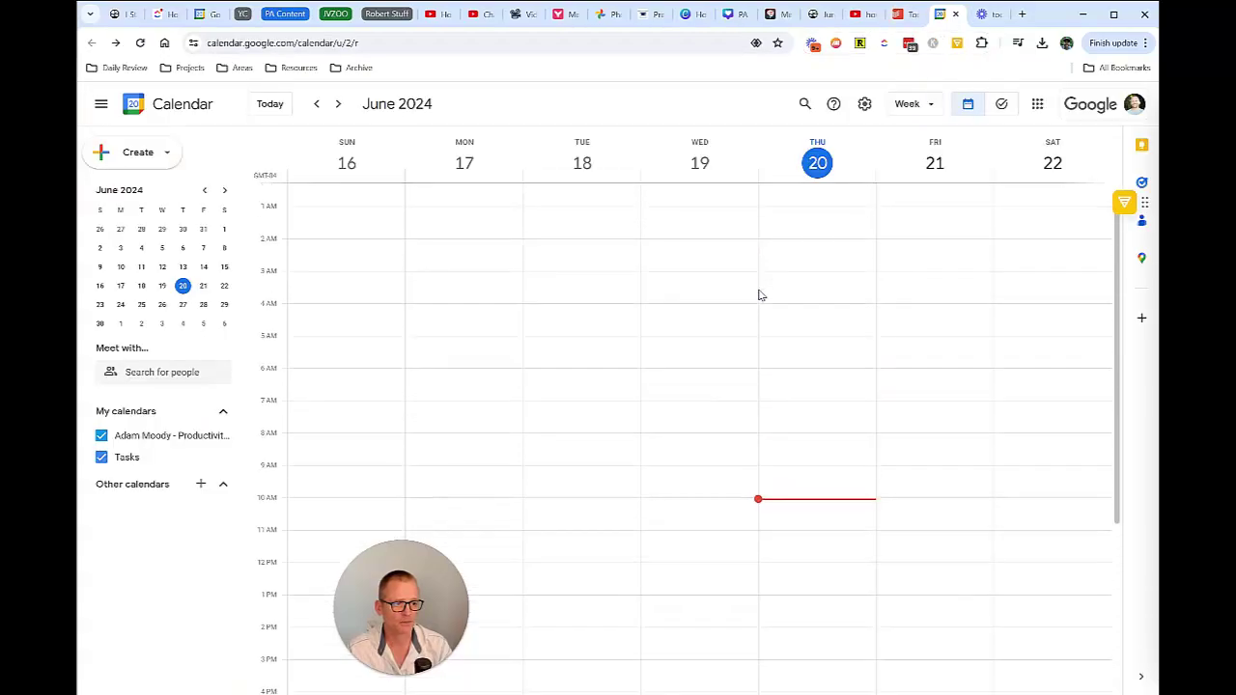
pyautogui.scroll(-3, 760, 294)
pyautogui.scroll(-2, 759, 295)
pyautogui.scroll(5, 759, 295)
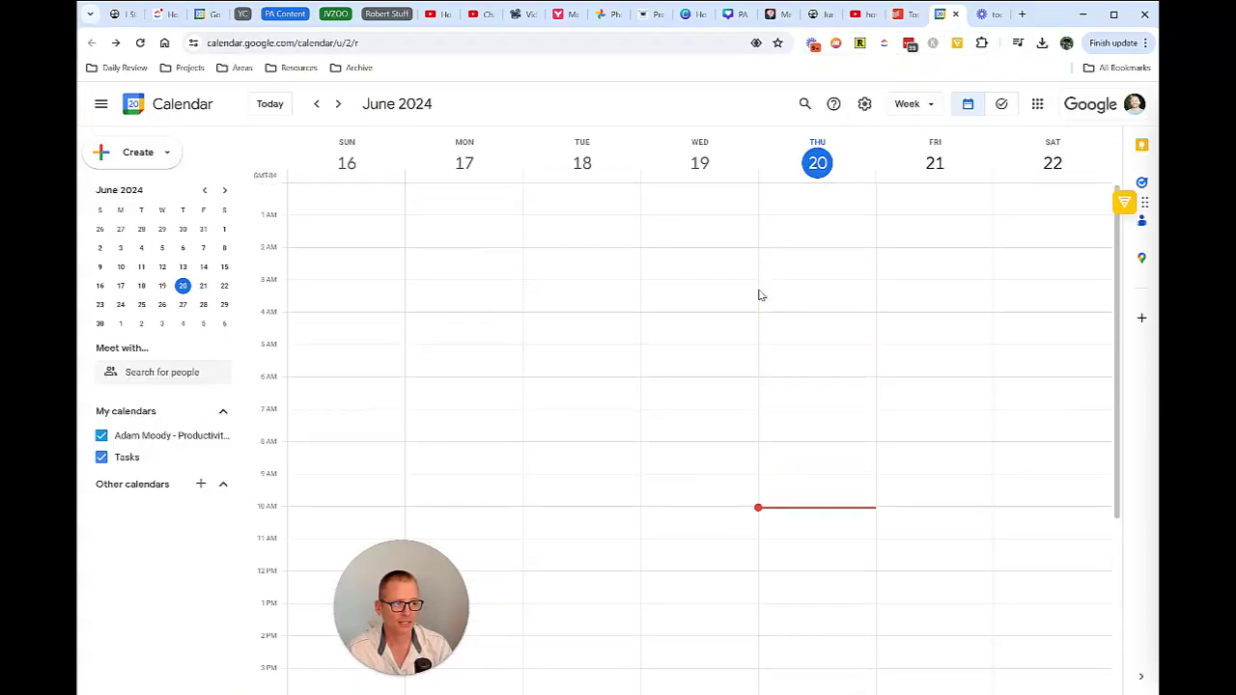
pyautogui.scroll(-3, 759, 294)
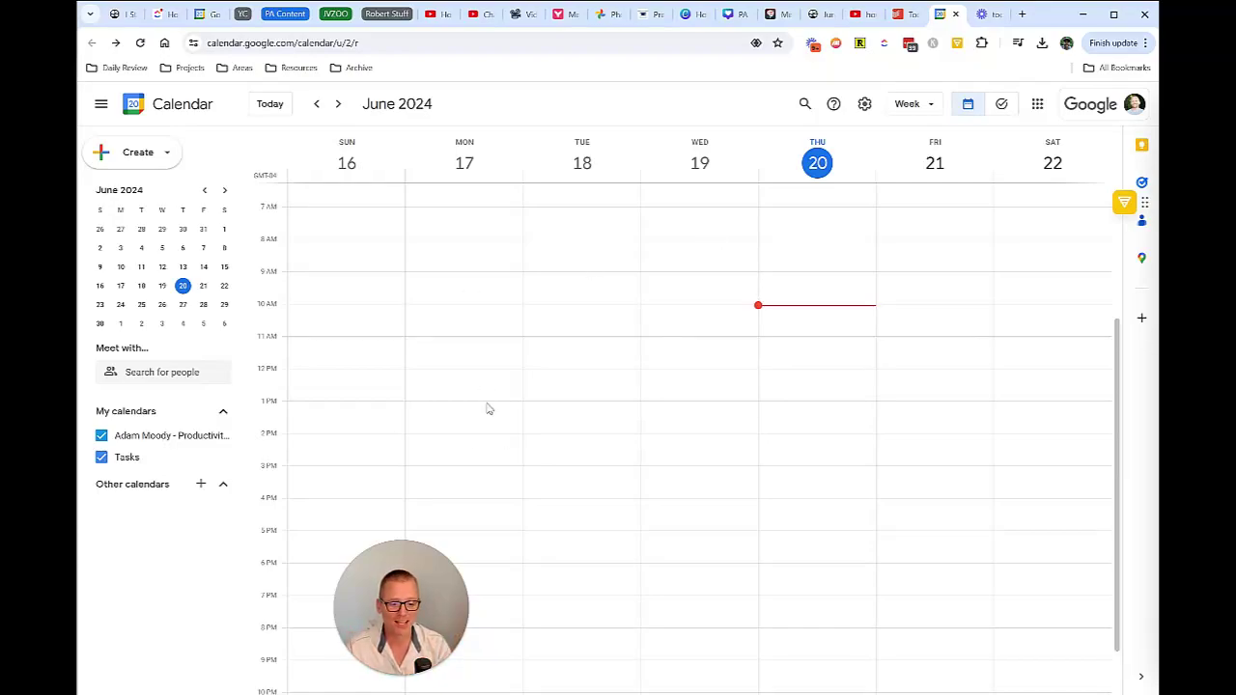
# Step: Reload Google Calendar and inspect the Todoist all-day event on June 20
pyautogui.click(139, 43)
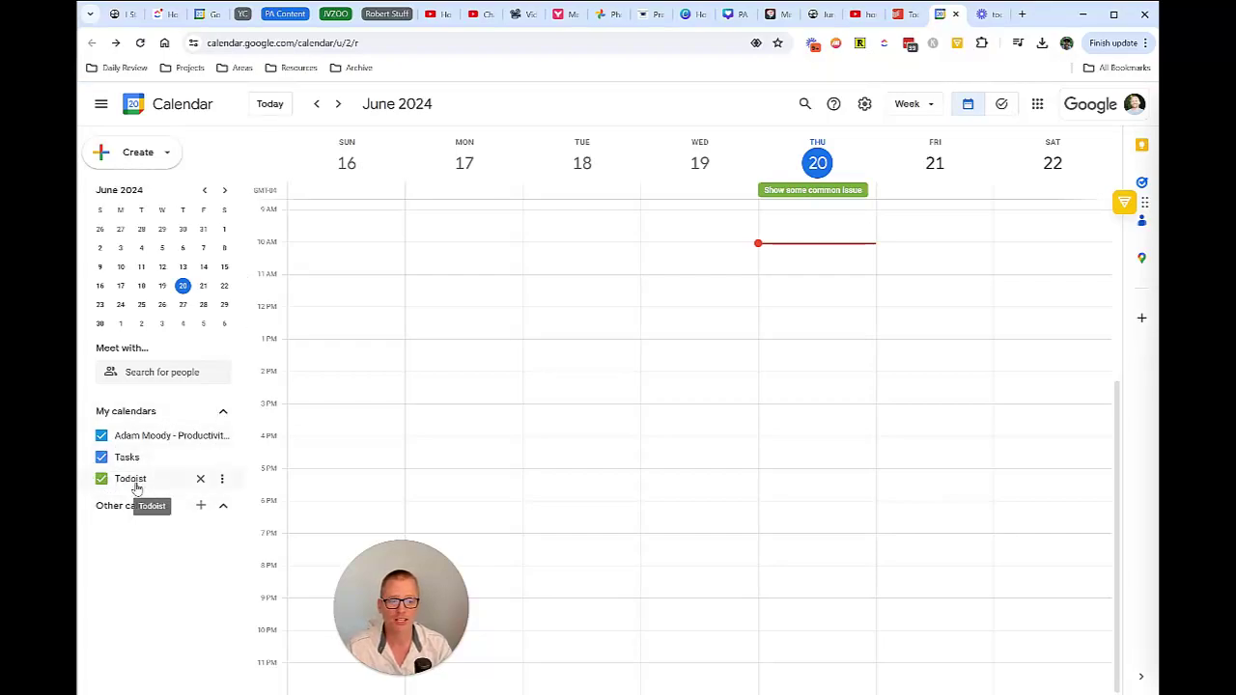
pyautogui.scroll(3, 676, 381)
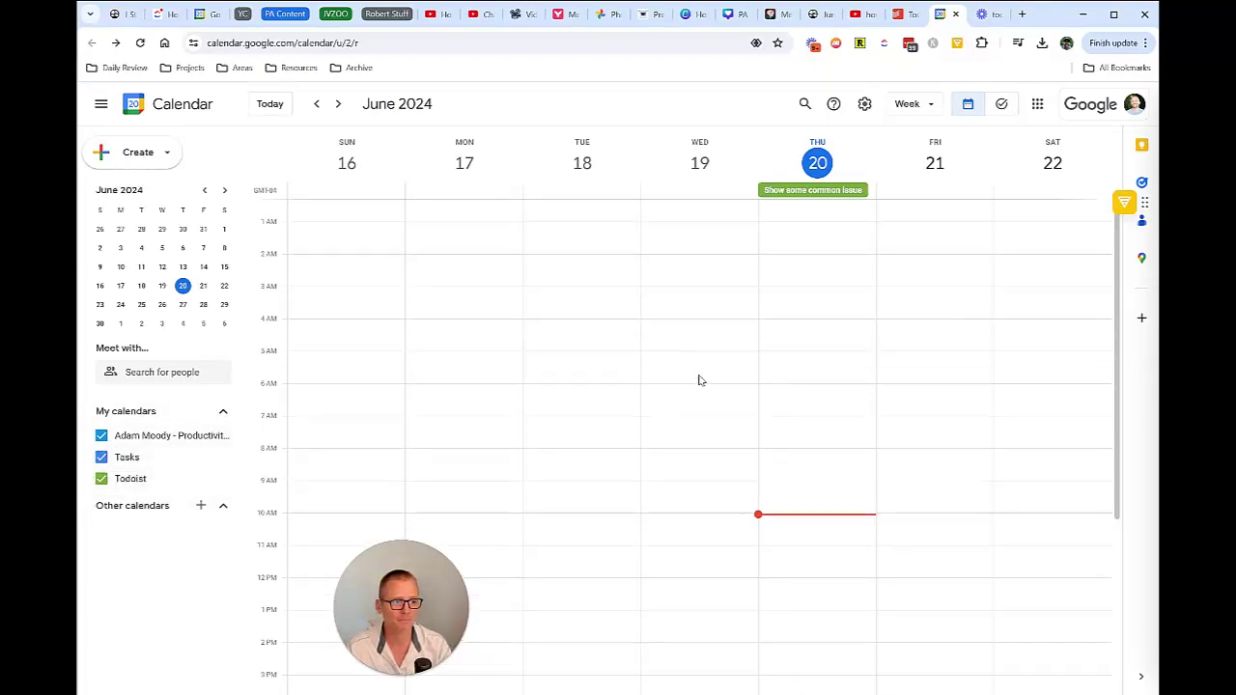
pyautogui.click(813, 193)
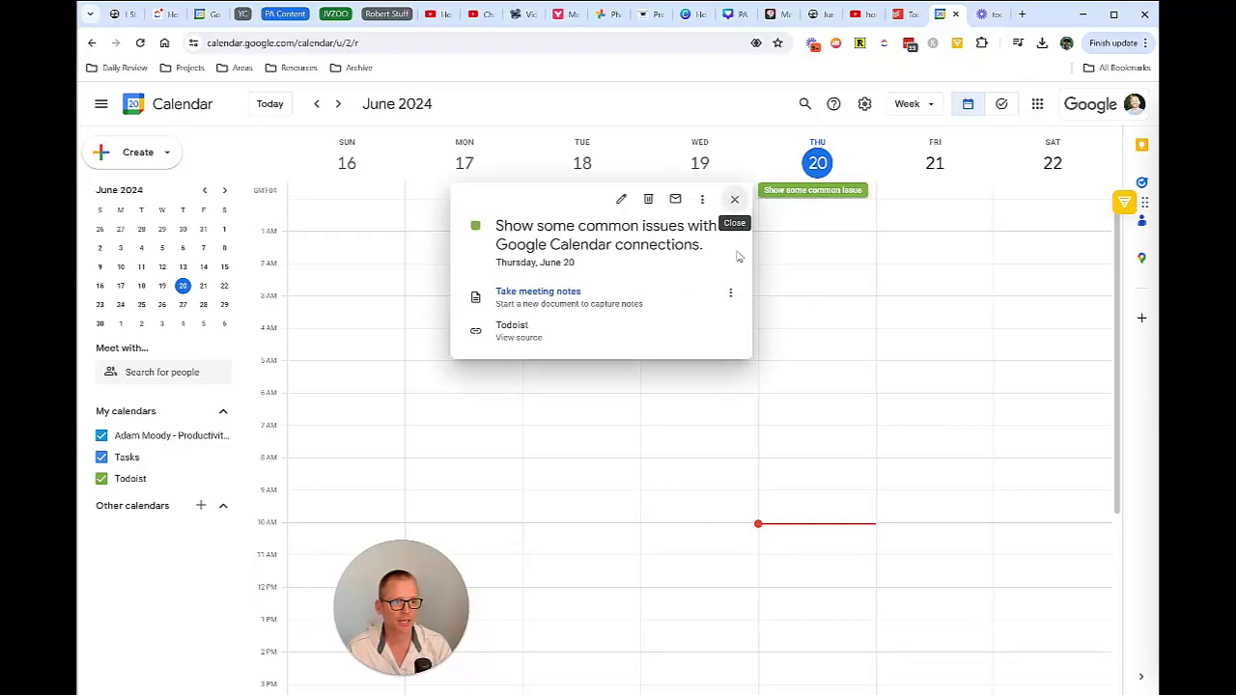
pyautogui.click(733, 201)
# Step: Hide and then re-show the Todoist calendar's events
pyautogui.scroll(-2, 740, 376)
pyautogui.scroll(2, 745, 371)
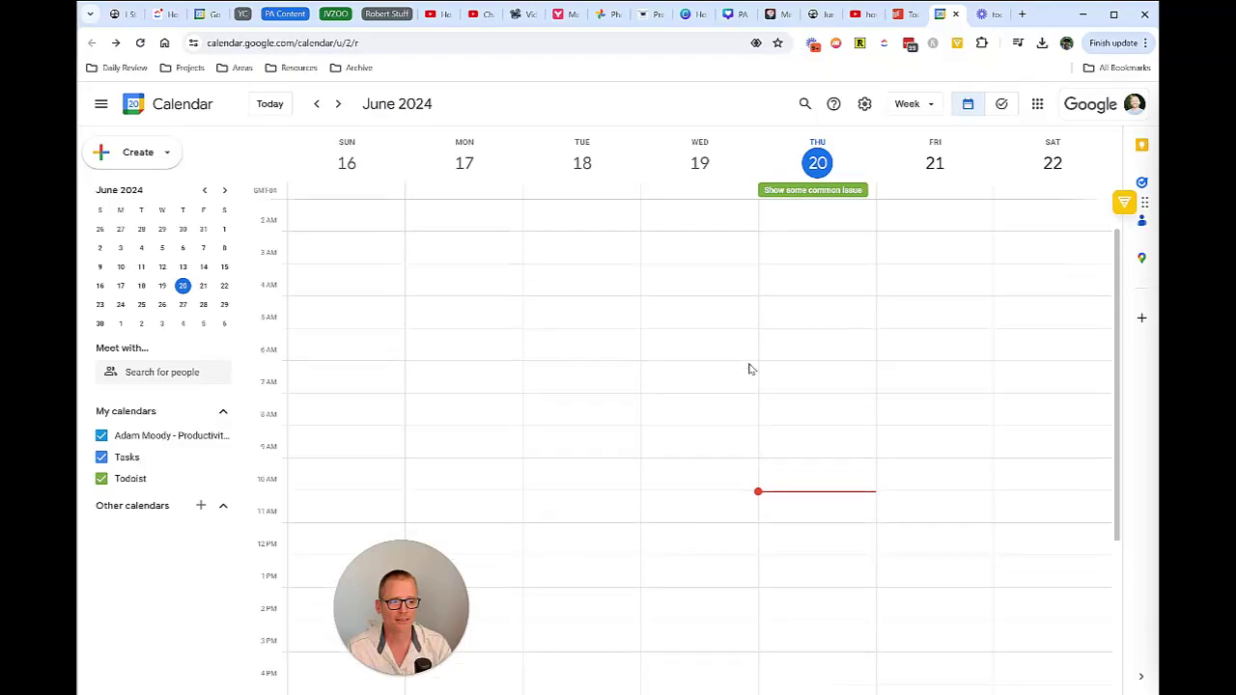
pyautogui.scroll(-2, 745, 370)
pyautogui.click(100, 479)
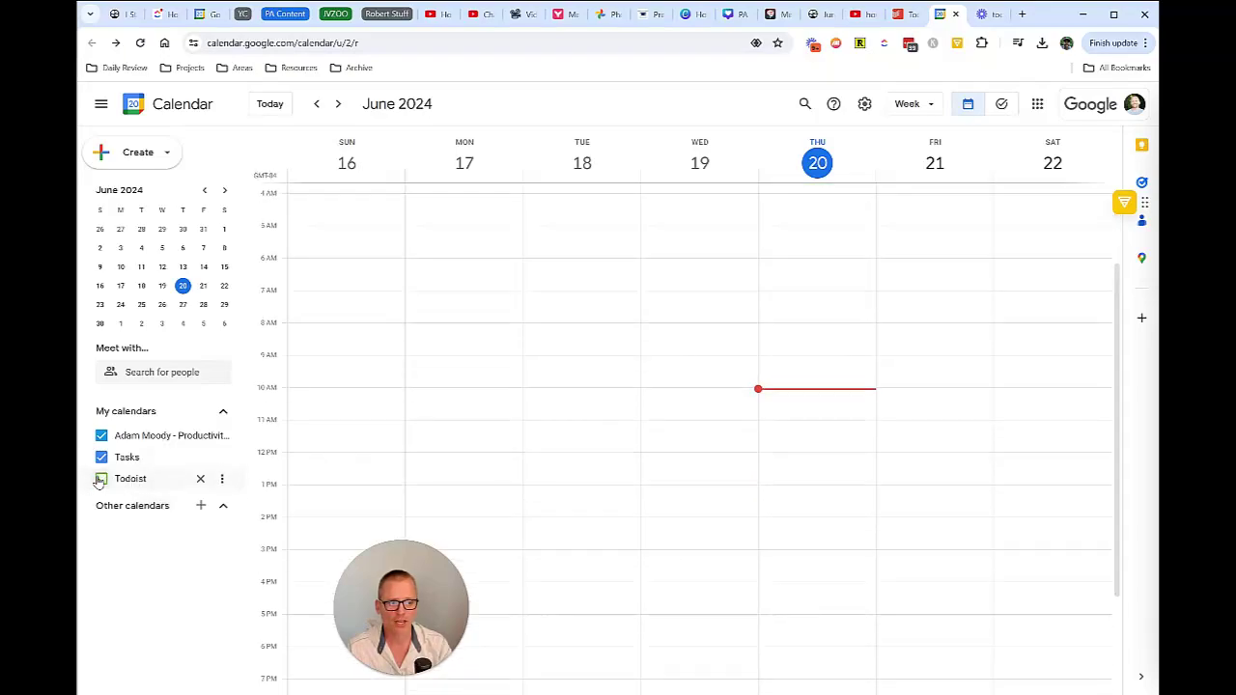
pyautogui.click(101, 479)
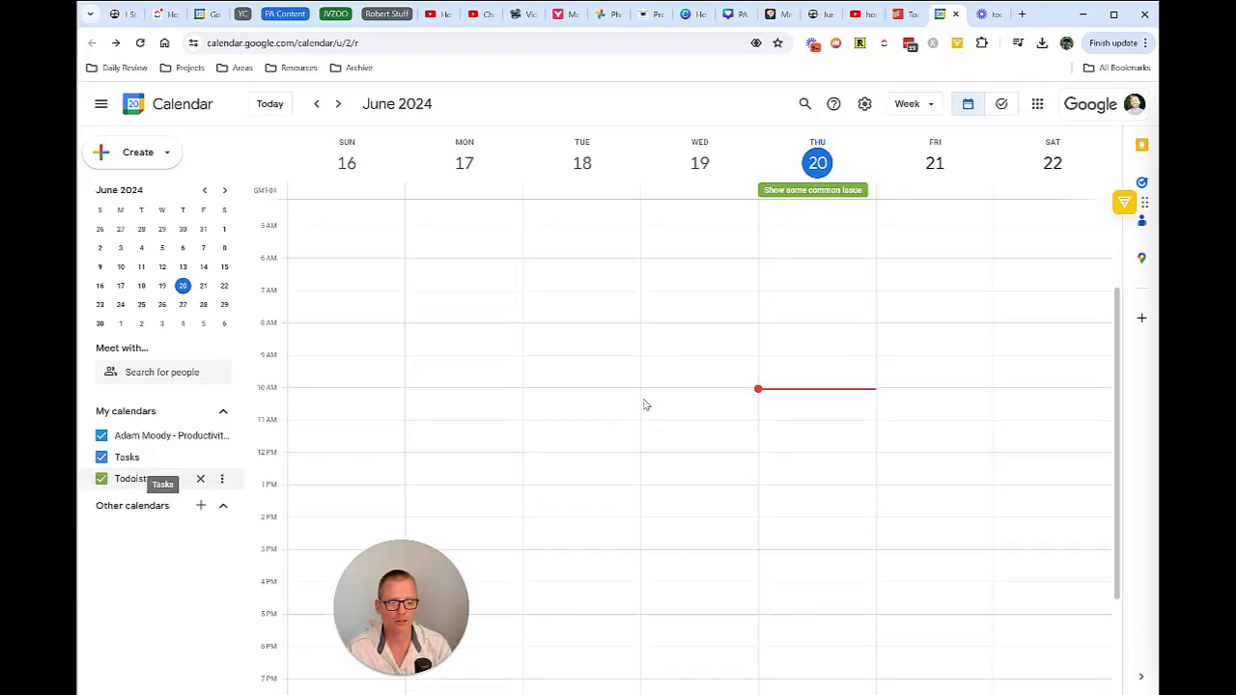
# Step: Back in Todoist, review Test Calendar Task's details, due Today 10:30–11:15 AM
pyautogui.click(907, 17)
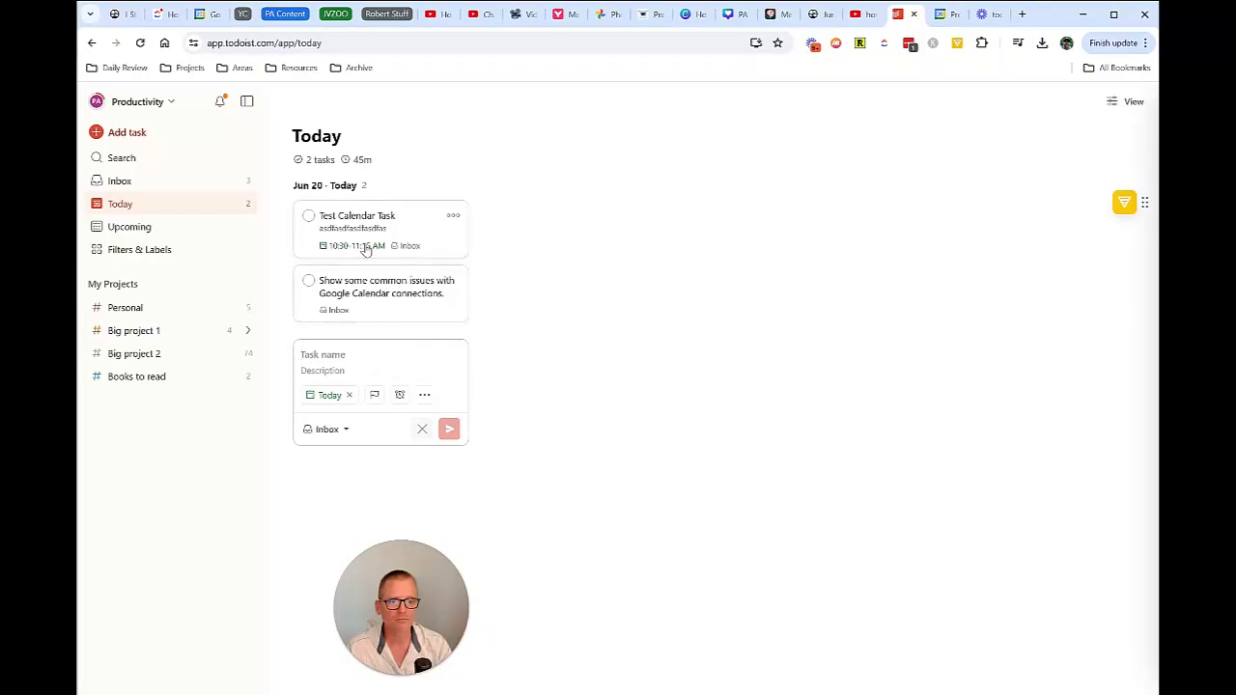
pyautogui.click(453, 219)
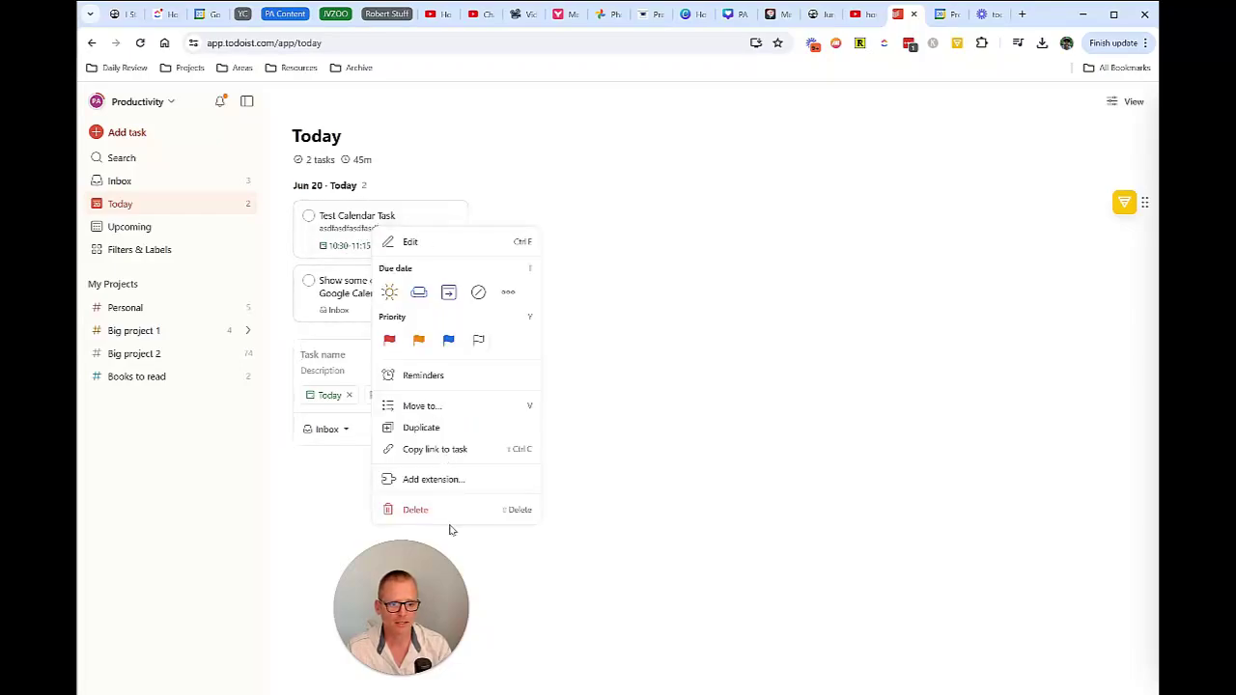
pyautogui.click(353, 218)
pyautogui.click(354, 220)
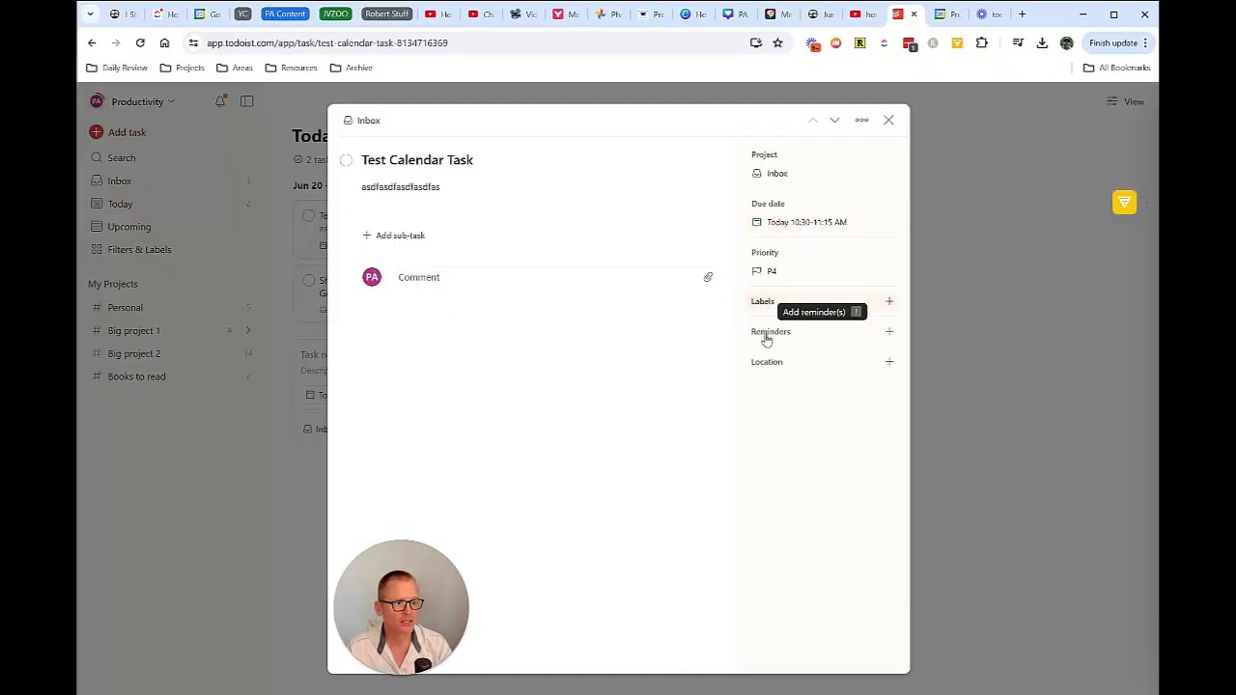
pyautogui.click(887, 121)
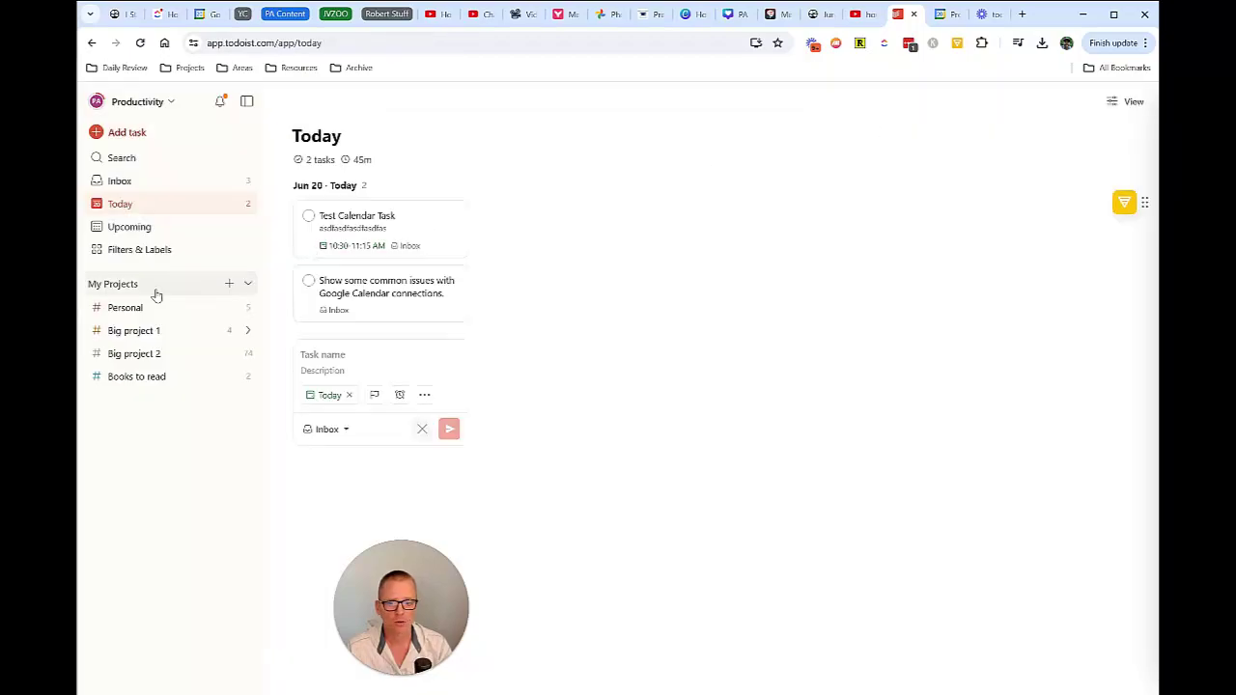
pyautogui.click(159, 104)
# Step: Change the Google Calendar integration to Not sync tasks without a start time and save
pyautogui.click(132, 172)
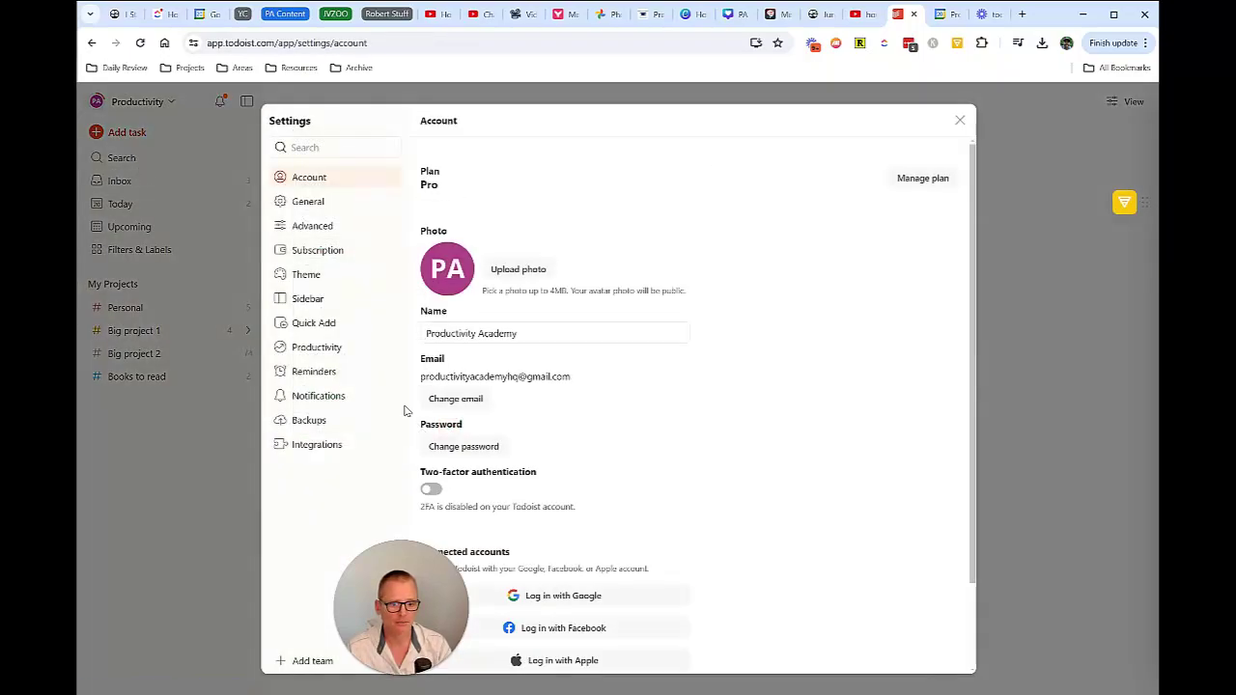
pyautogui.click(336, 447)
pyautogui.click(505, 460)
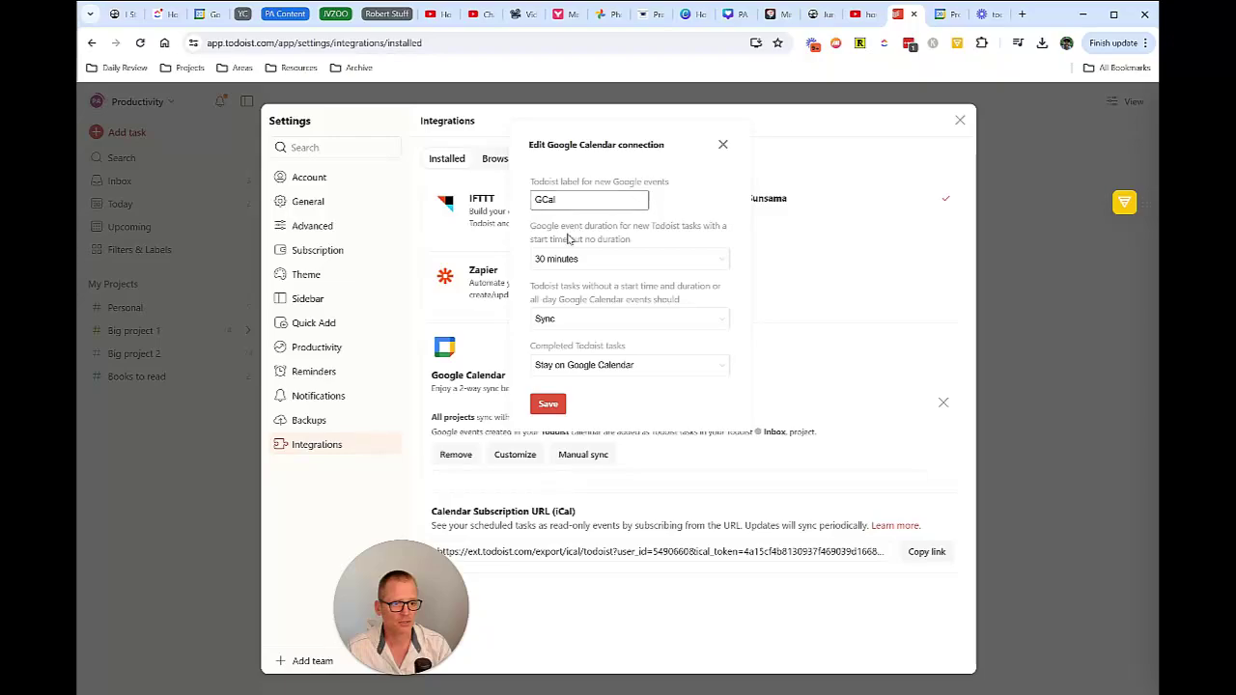
pyautogui.click(630, 326)
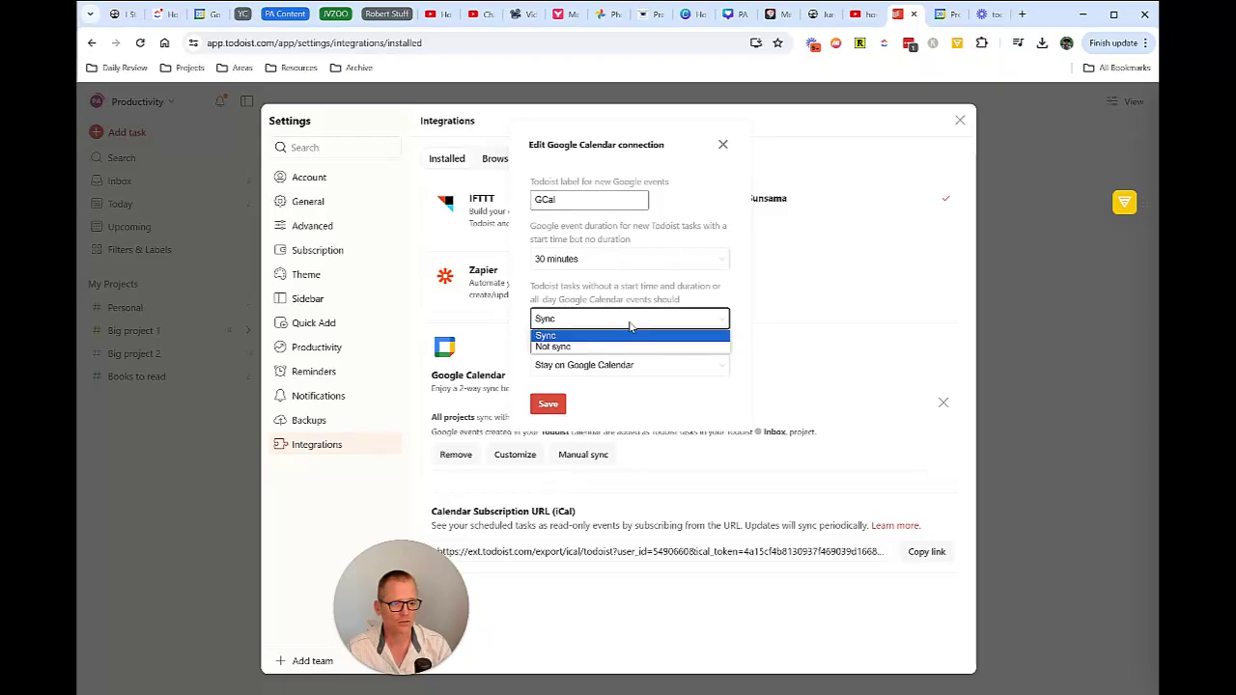
pyautogui.click(552, 346)
pyautogui.click(547, 404)
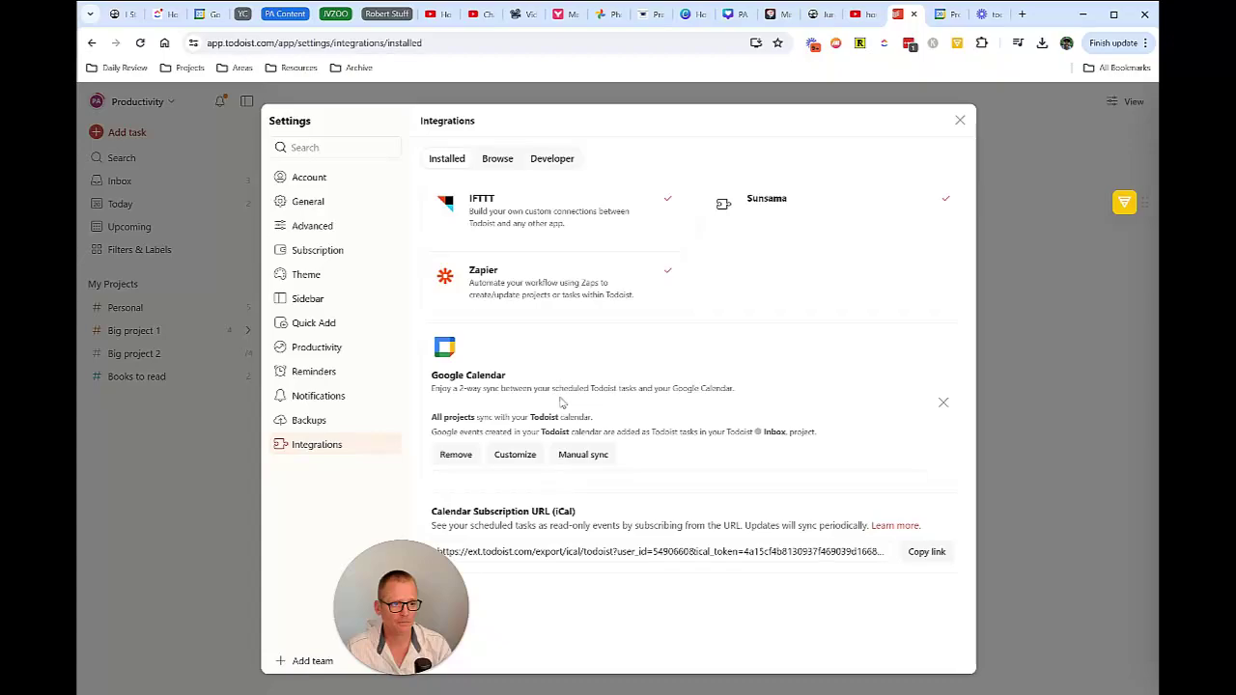
pyautogui.click(959, 121)
# Step: Open the June 20 all-day event's source task in Todoist via View source
pyautogui.click(942, 14)
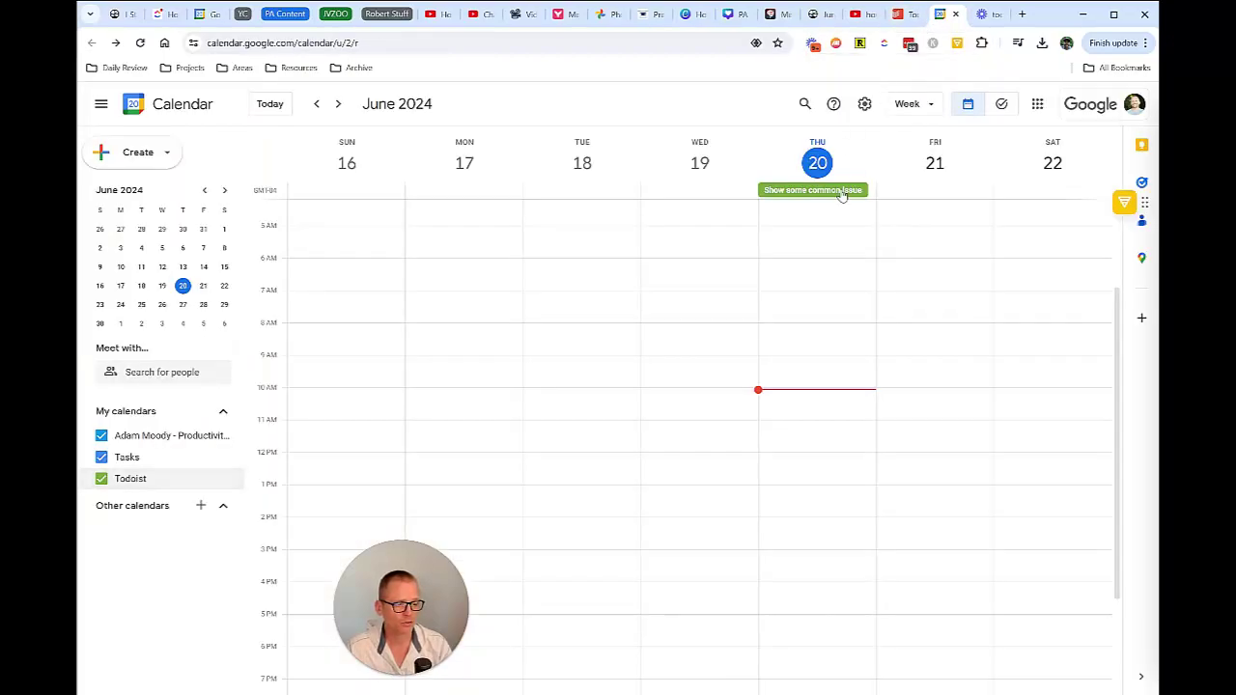
pyautogui.click(840, 192)
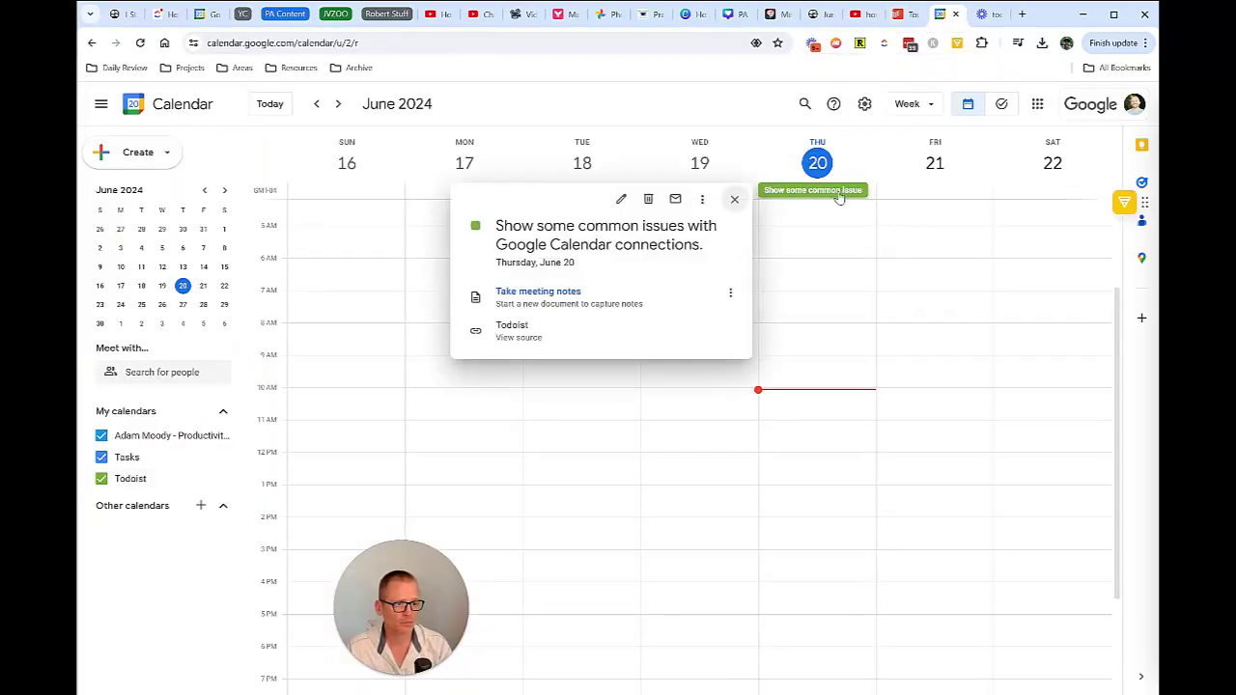
pyautogui.click(733, 199)
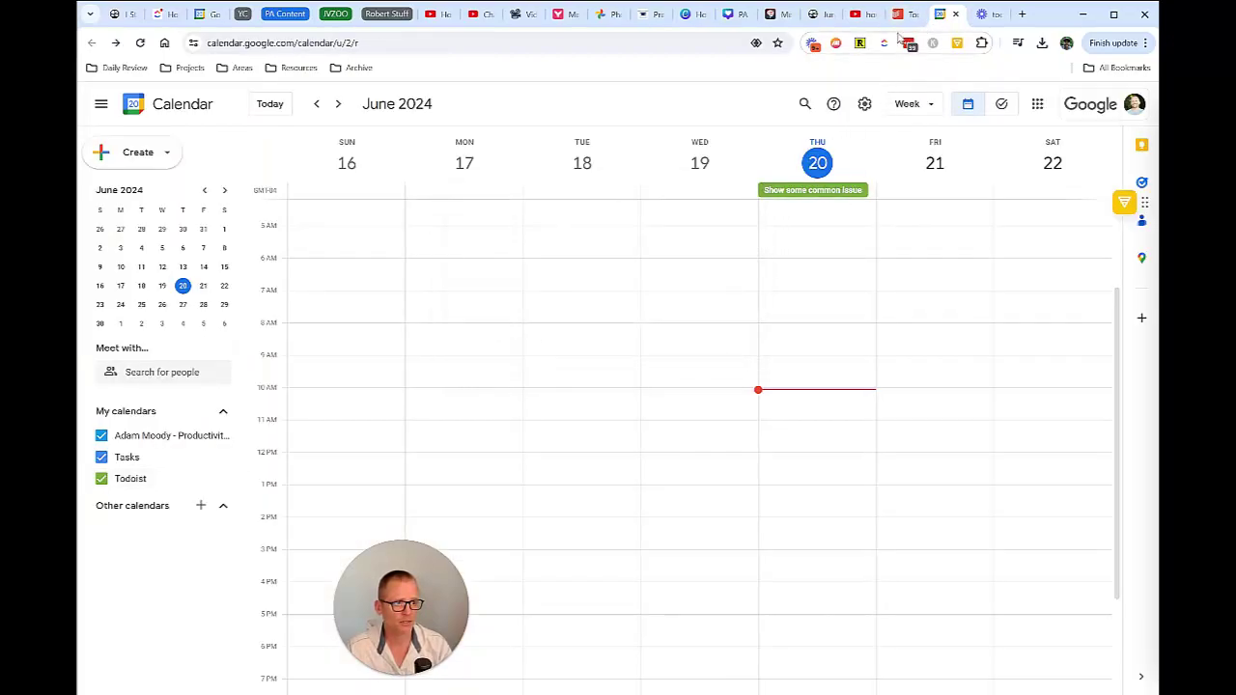
pyautogui.click(850, 192)
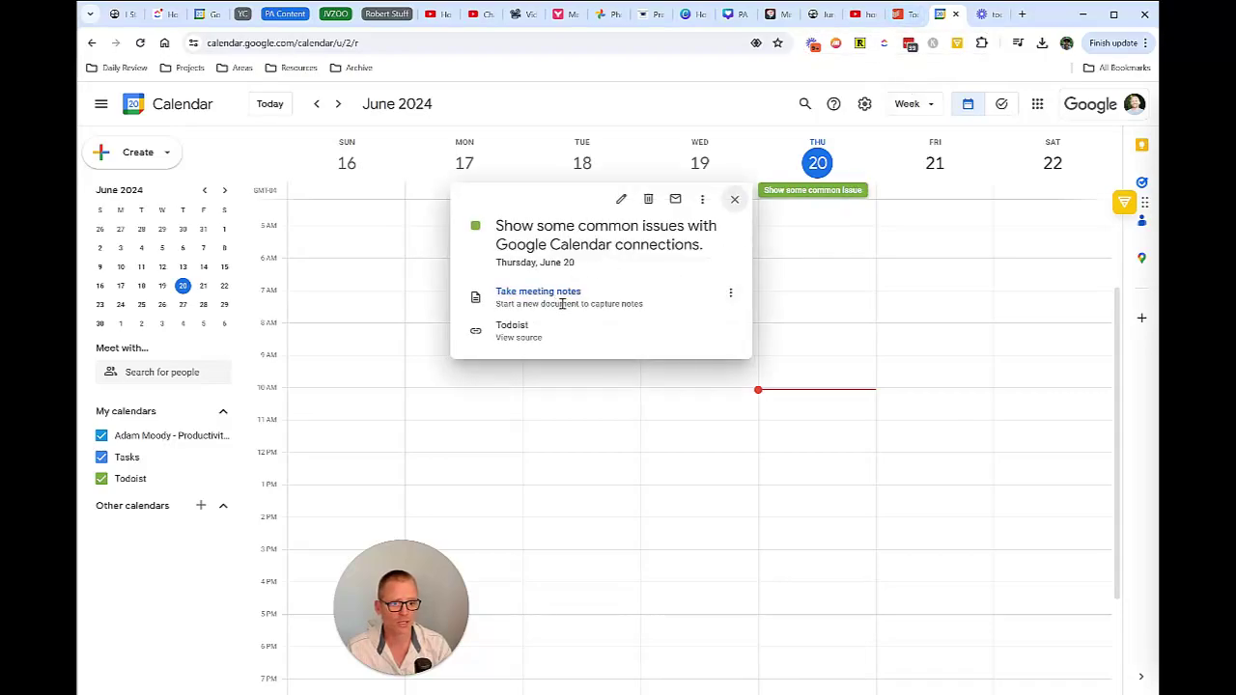
pyautogui.click(530, 339)
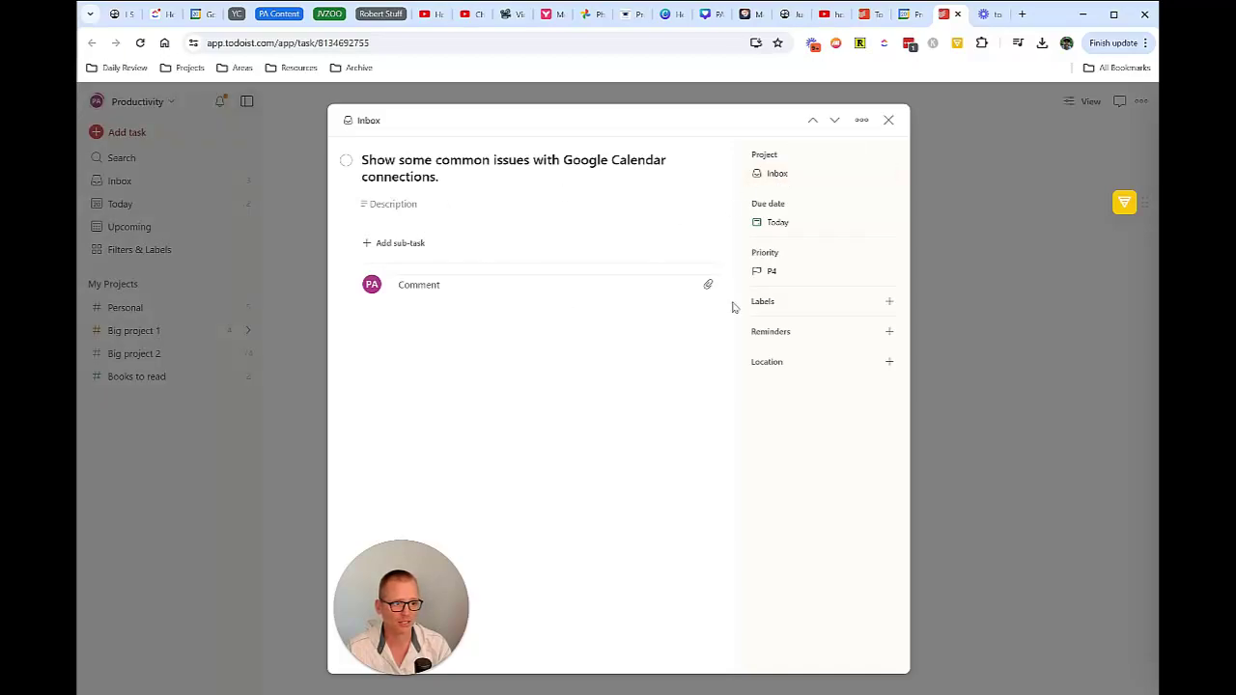
# Step: Schedule the common-issues task Today 10:15–10:45 AM, 30m duration, GMT -4:00 time zone
pyautogui.click(783, 225)
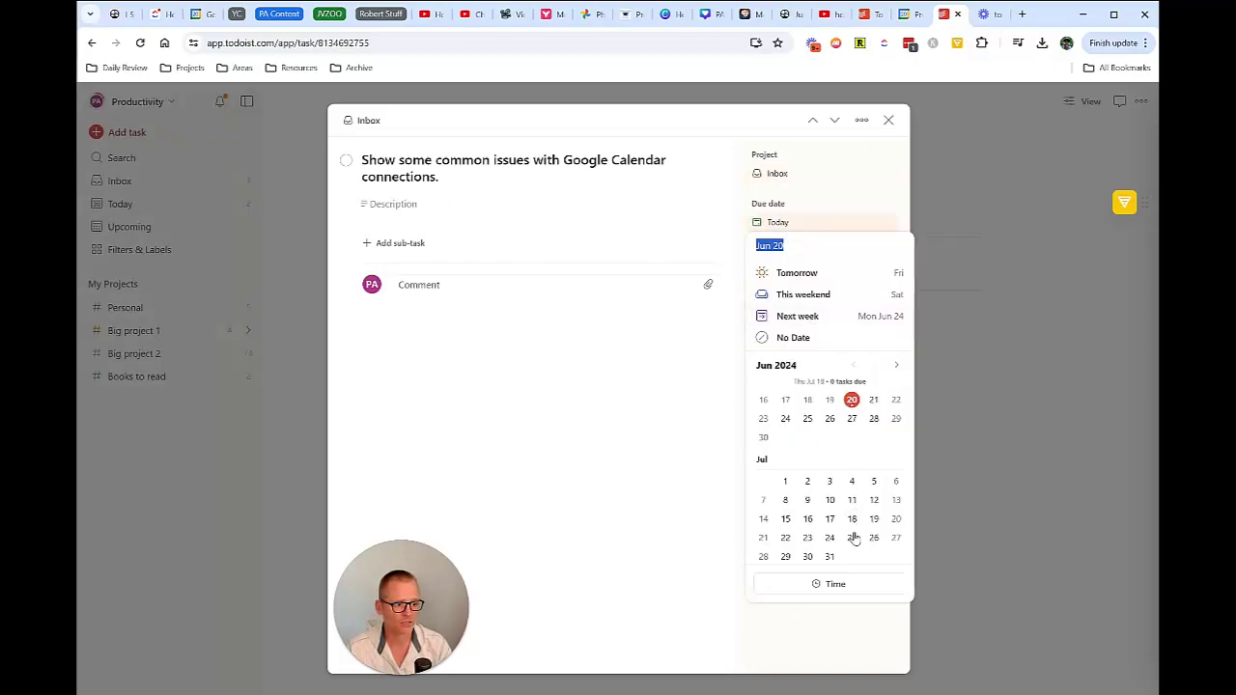
pyautogui.click(836, 584)
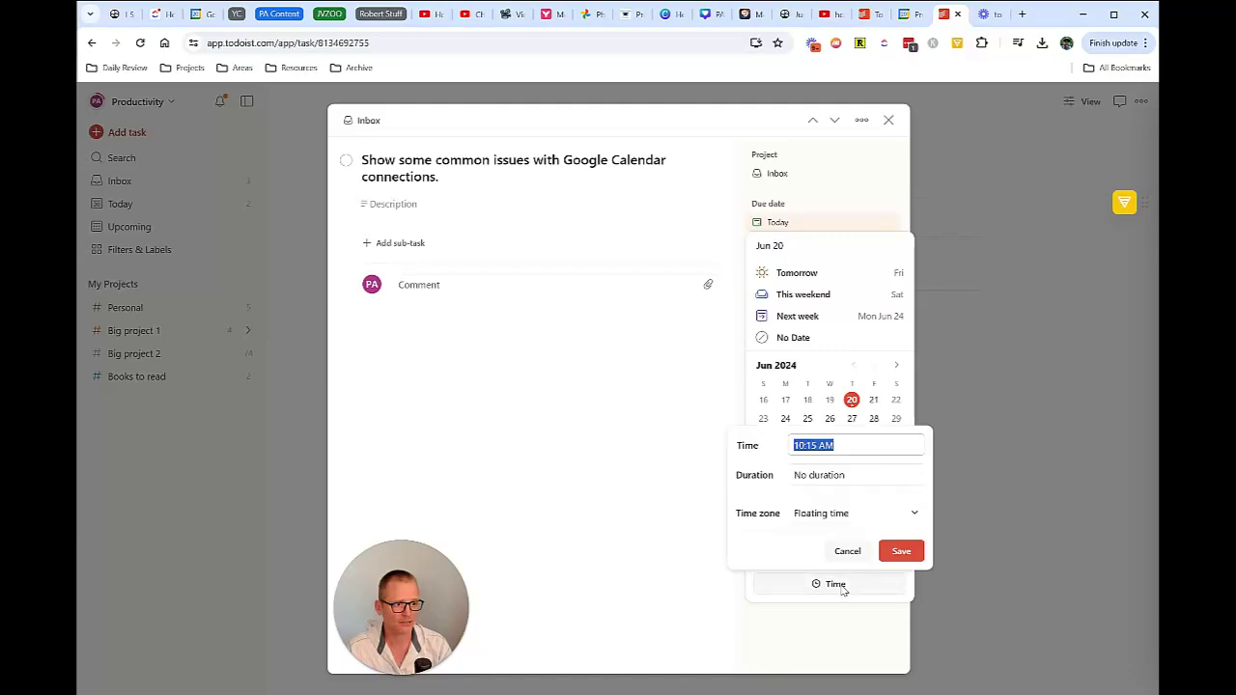
pyautogui.click(827, 475)
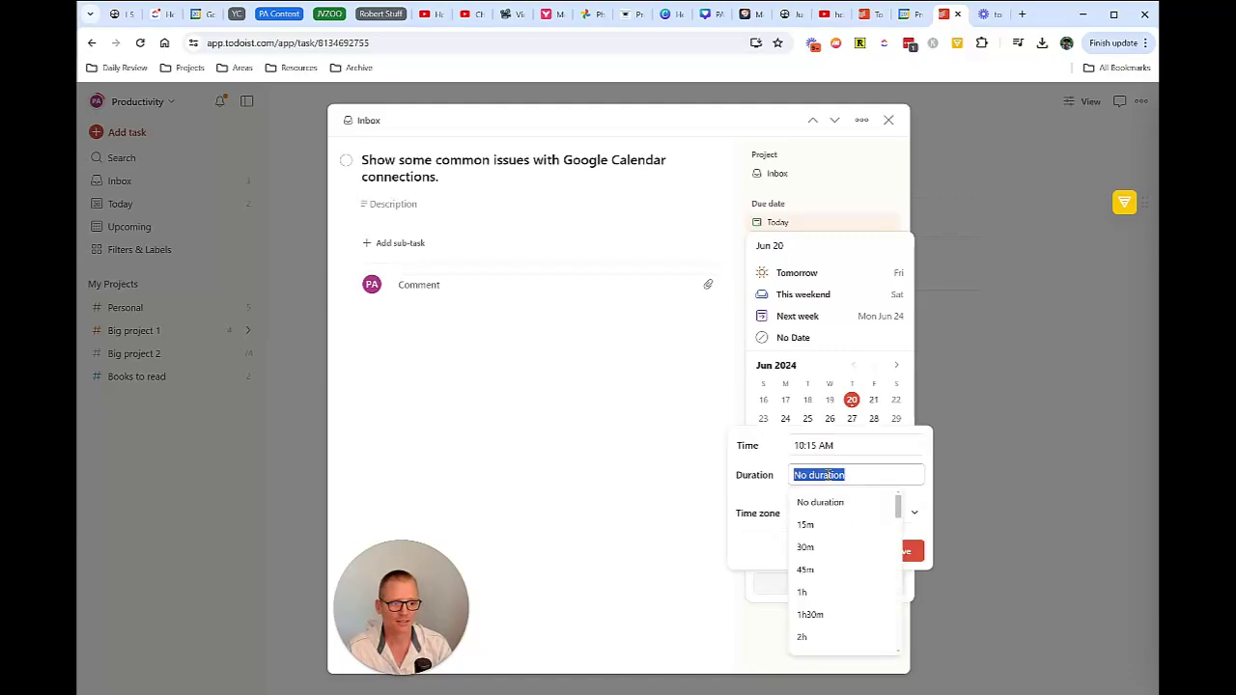
pyautogui.click(818, 554)
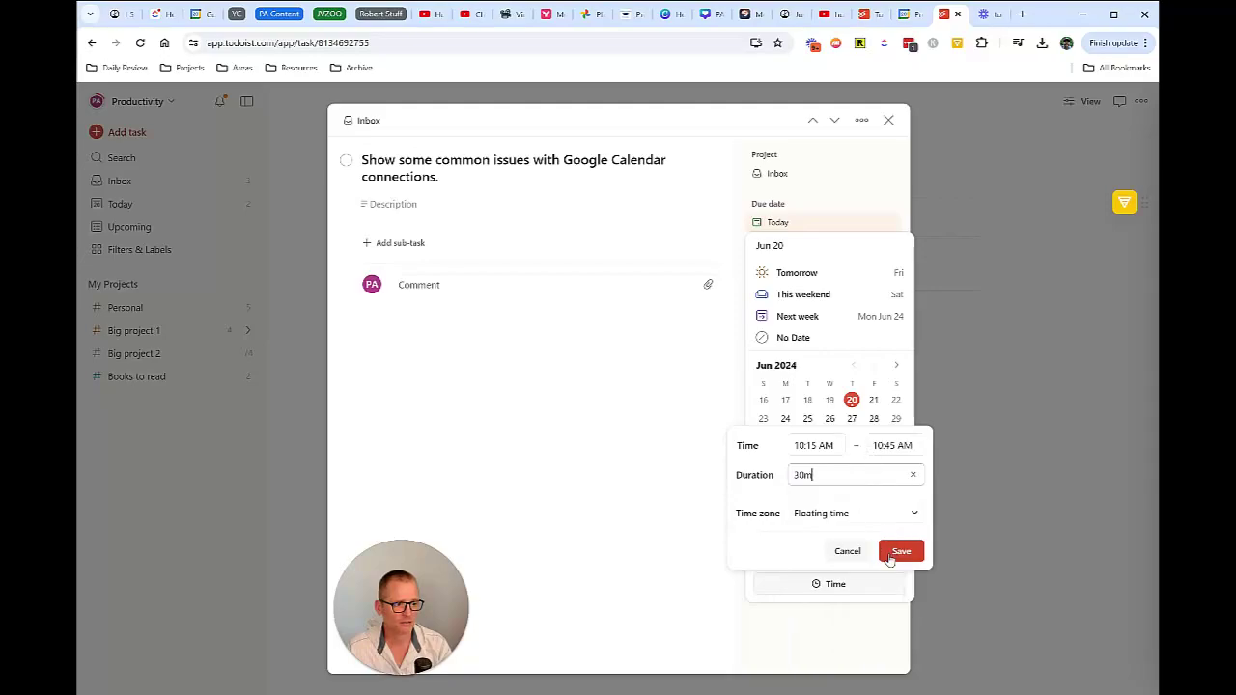
pyautogui.click(882, 512)
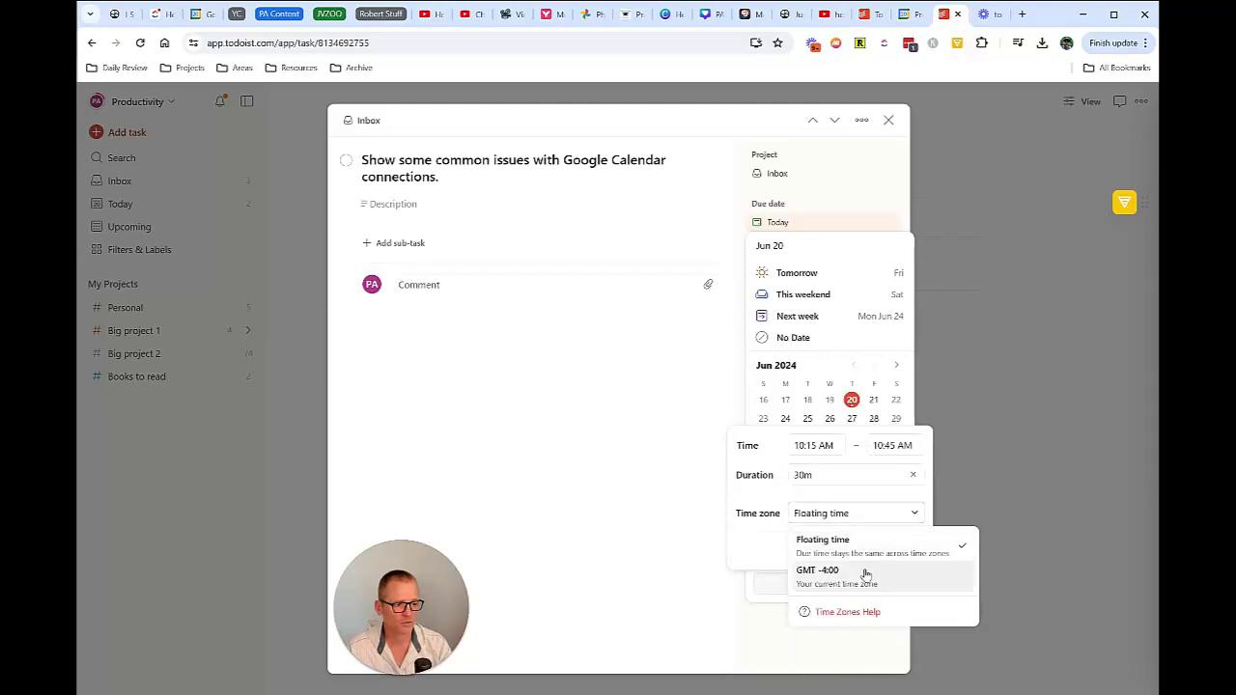
pyautogui.click(890, 568)
pyautogui.click(901, 552)
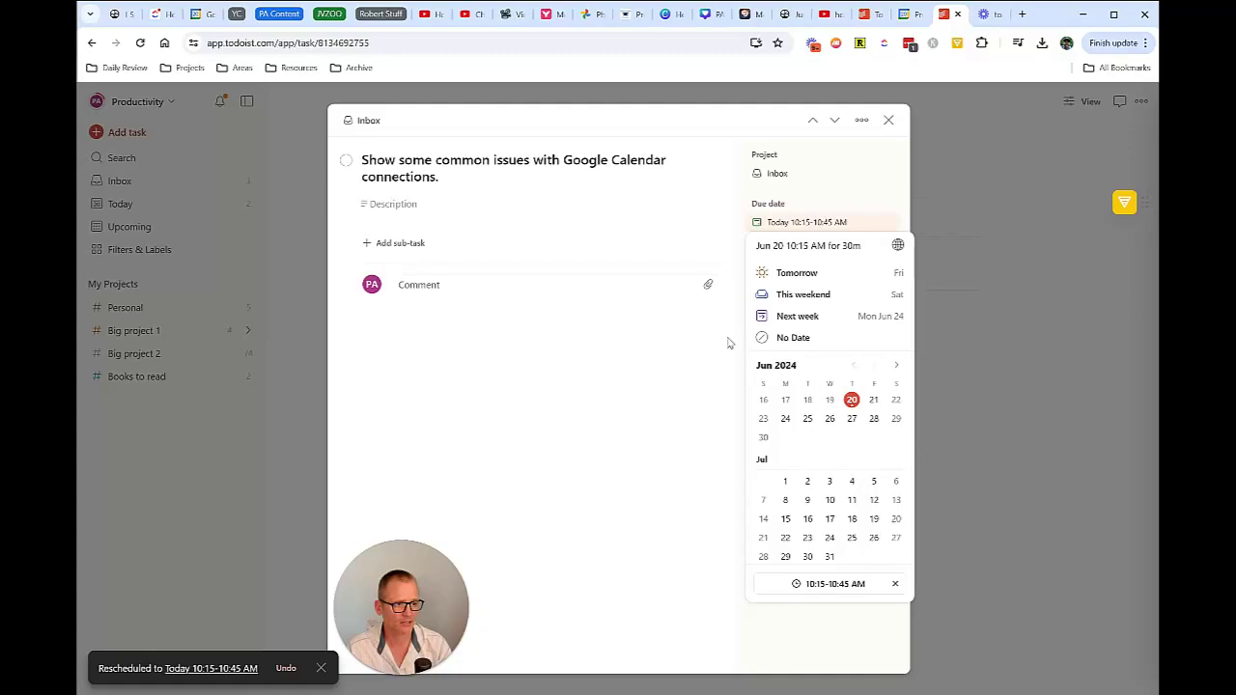
pyautogui.click(661, 338)
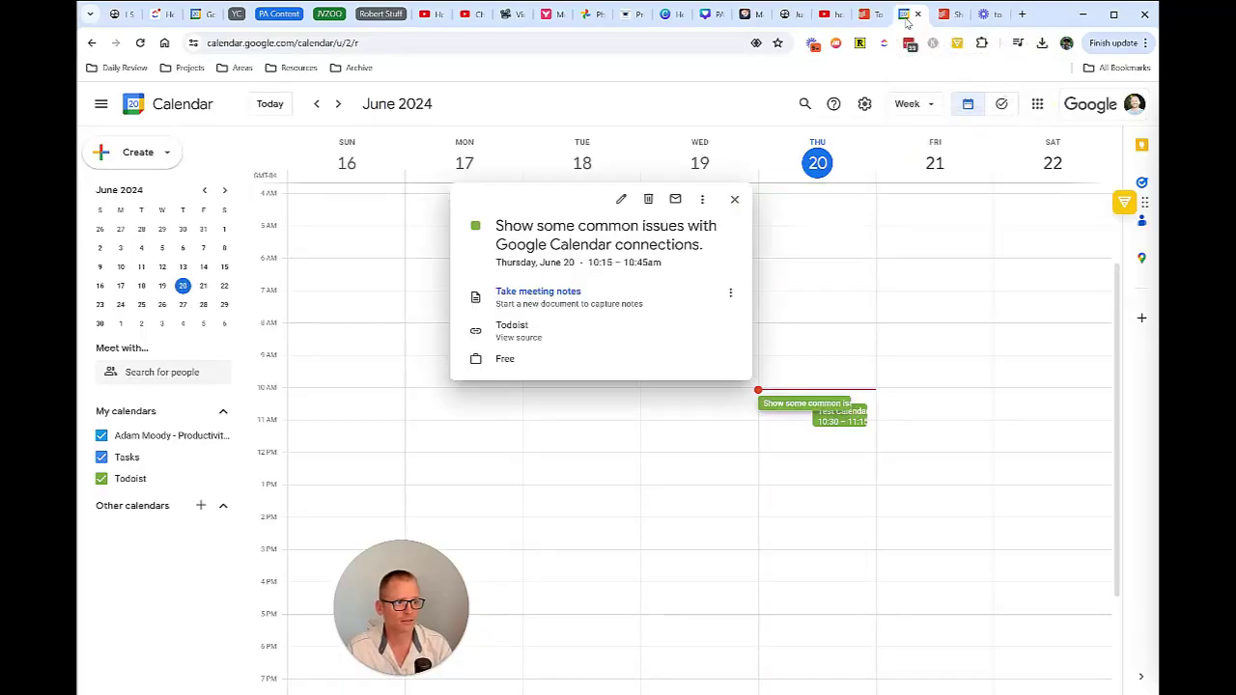
# Step: In Google Calendar, inspect the common-issues event (10:15–10:45, Thursday June 20), then return to Todoist's Today view
pyautogui.click(908, 13)
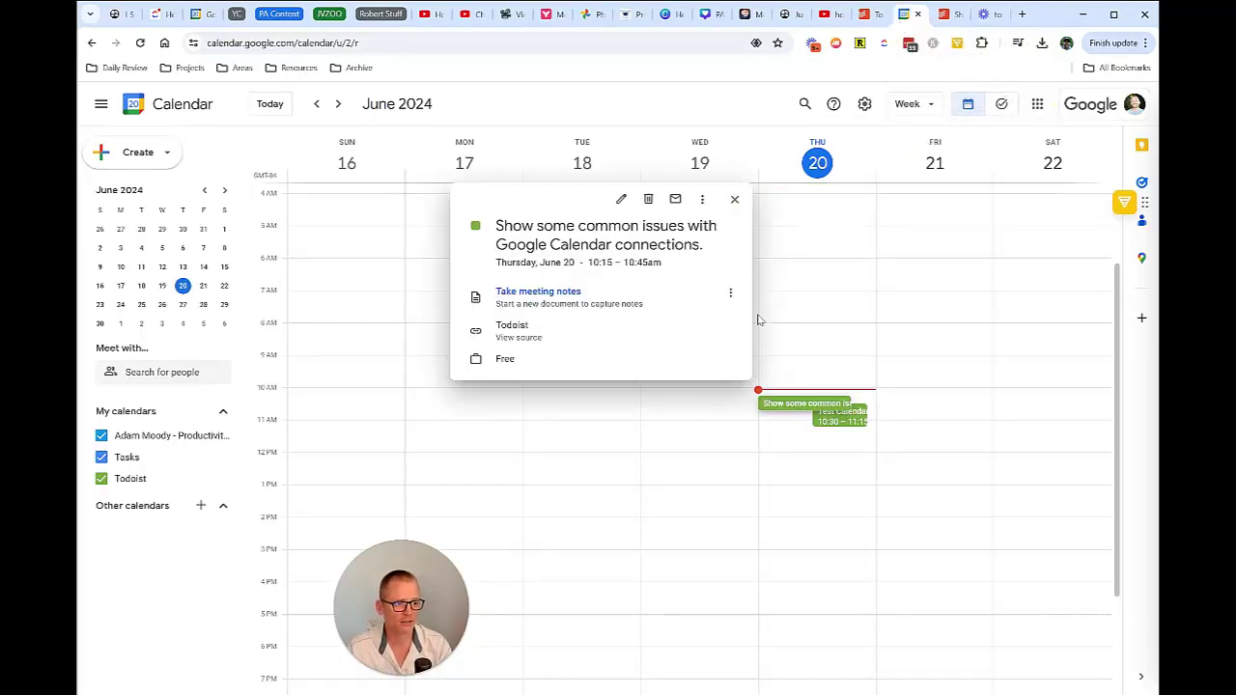
pyautogui.click(734, 200)
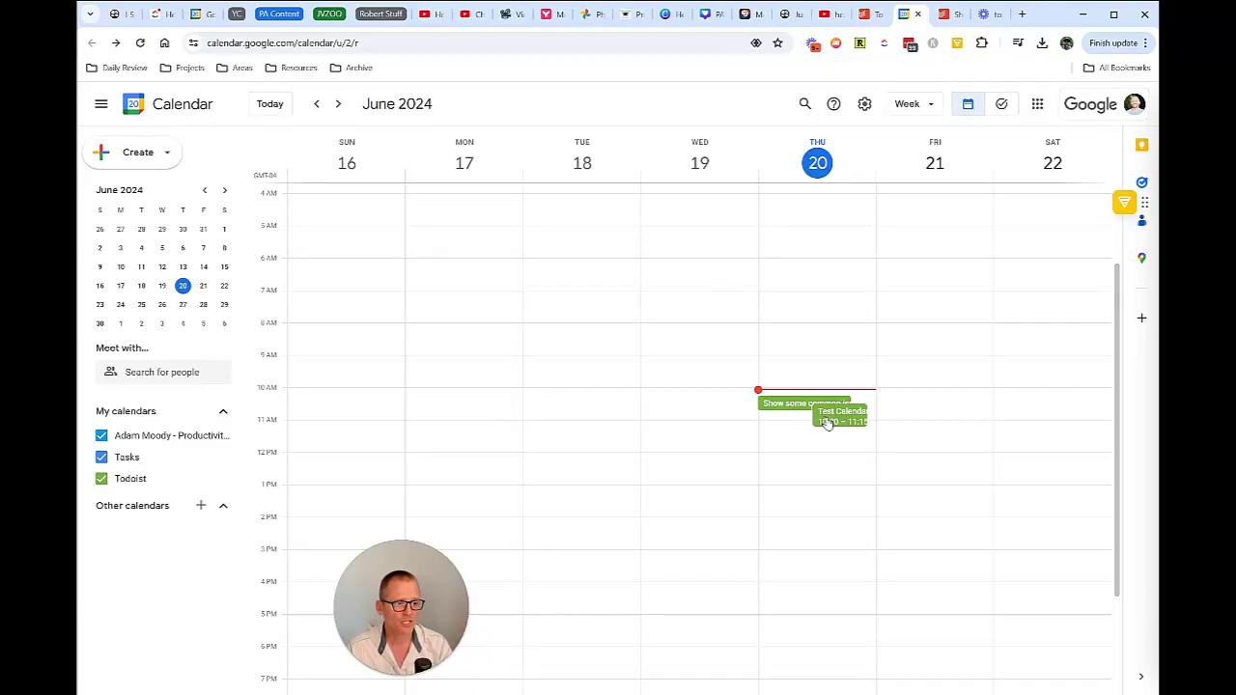
pyautogui.click(793, 405)
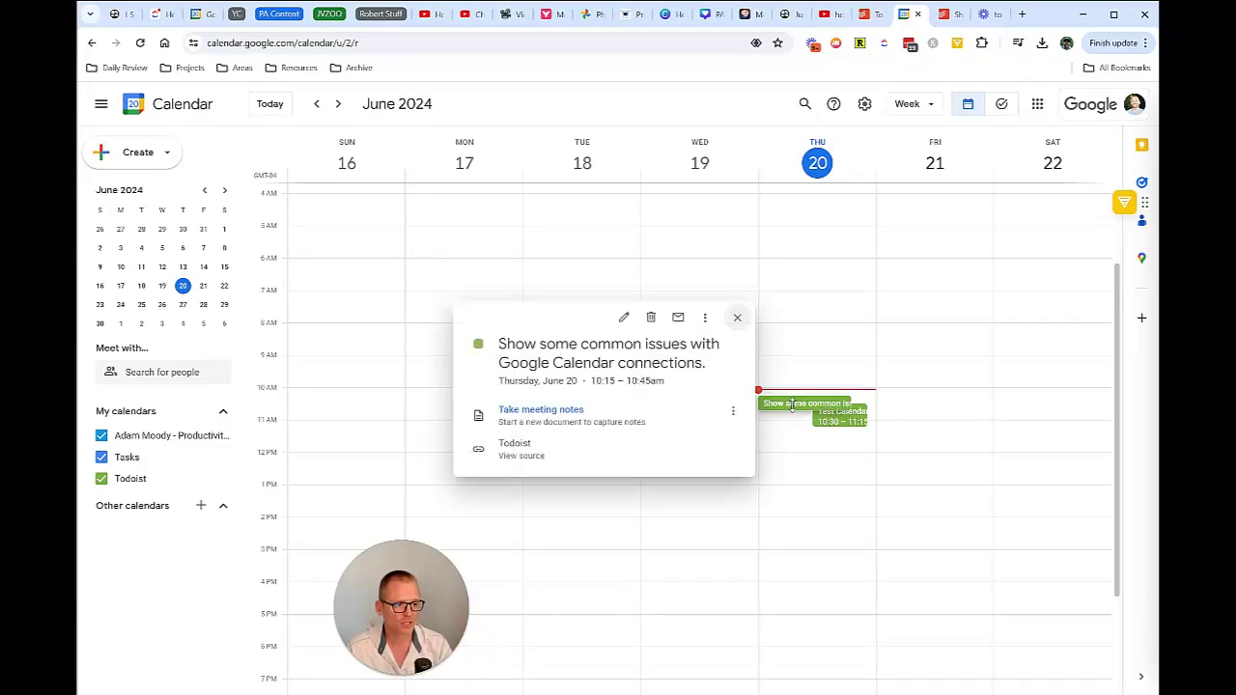
pyautogui.click(733, 320)
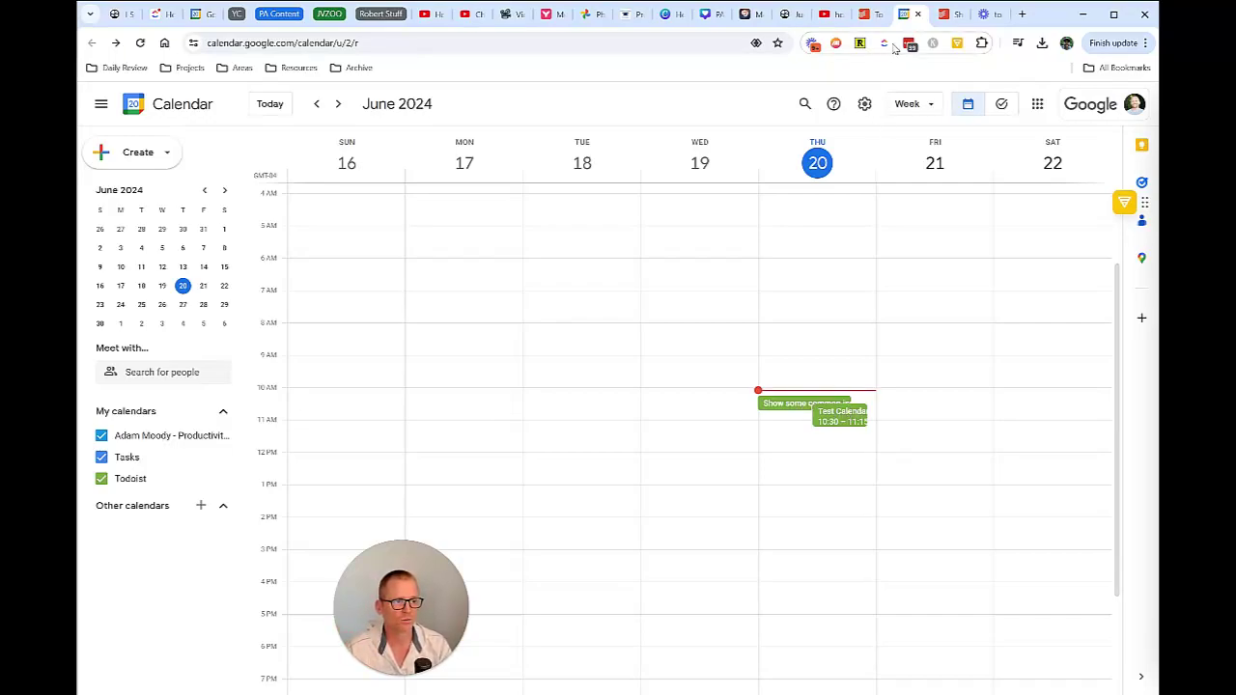
pyautogui.click(862, 14)
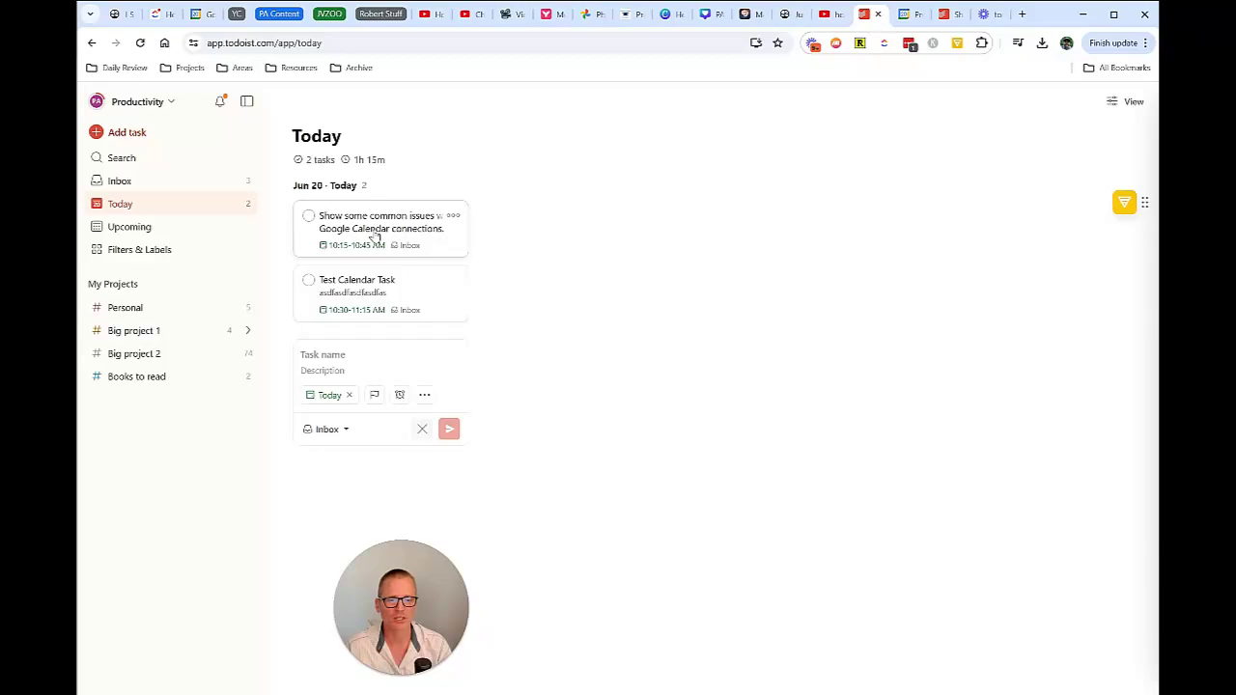
# Step: Add the task 'Assigned to no time just a day', due June 21, with description 'asdfasdf'
pyautogui.click(357, 355)
pyautogui.write('As')
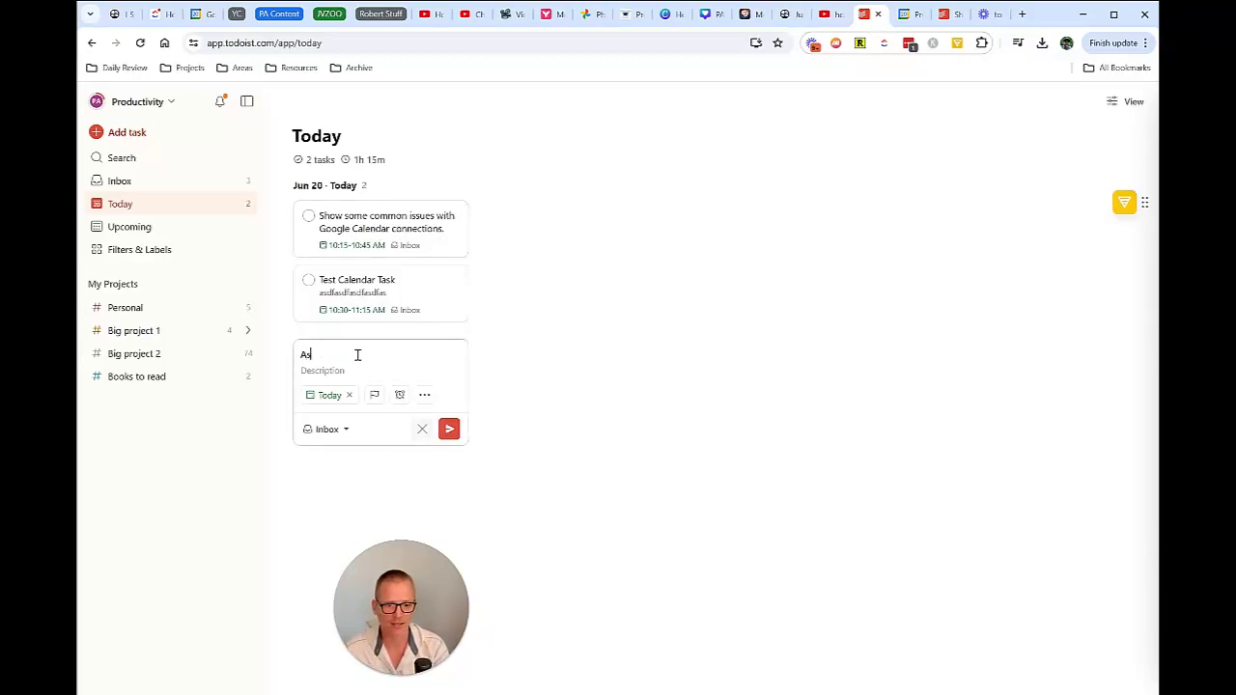
pyautogui.write('signed')
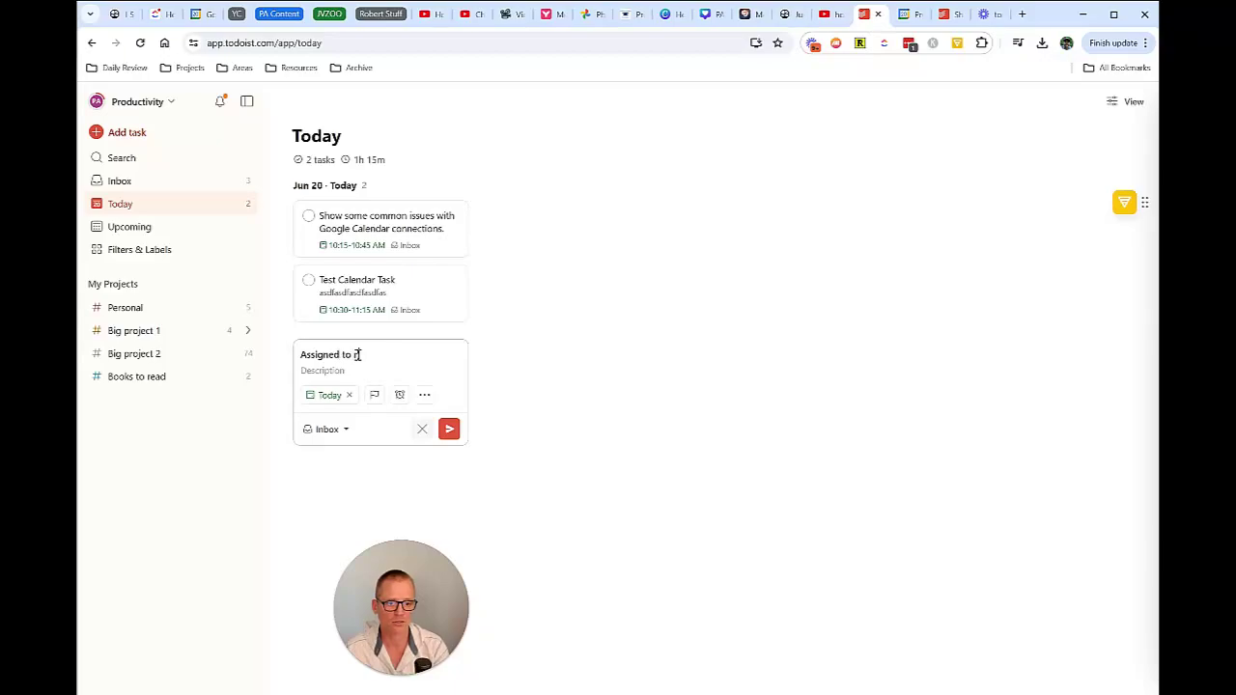
pyautogui.write(' to no time just a day')
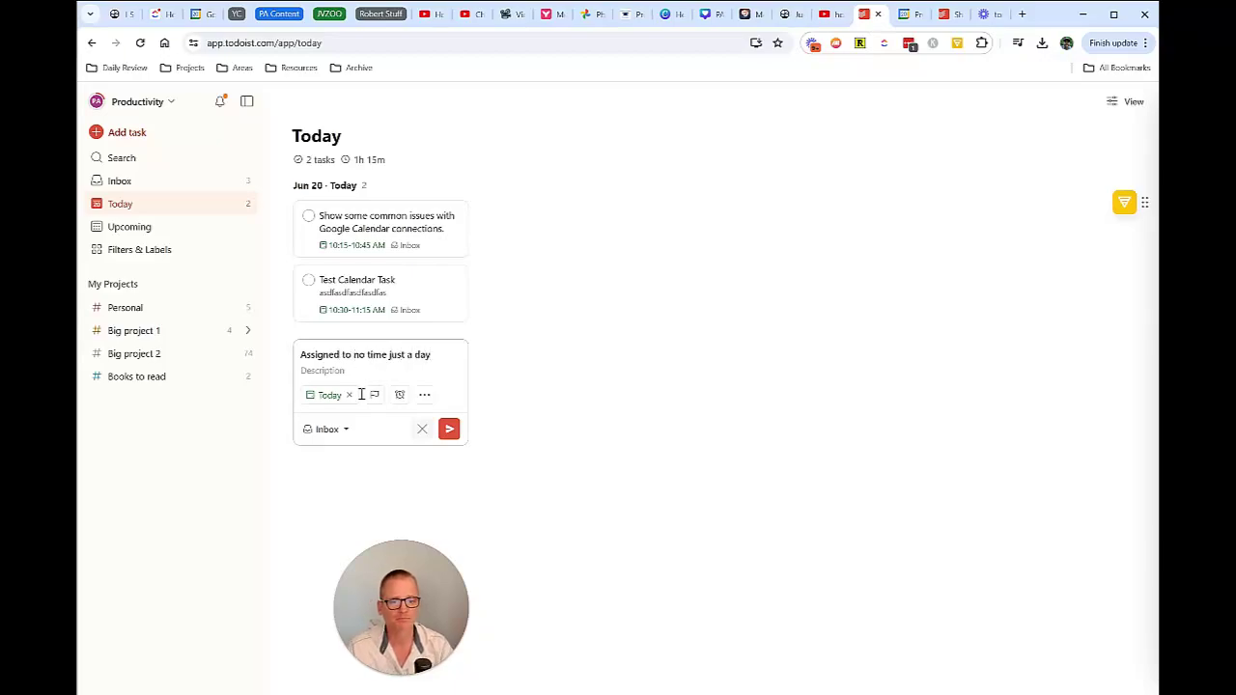
pyautogui.click(328, 395)
pyautogui.click(259, 379)
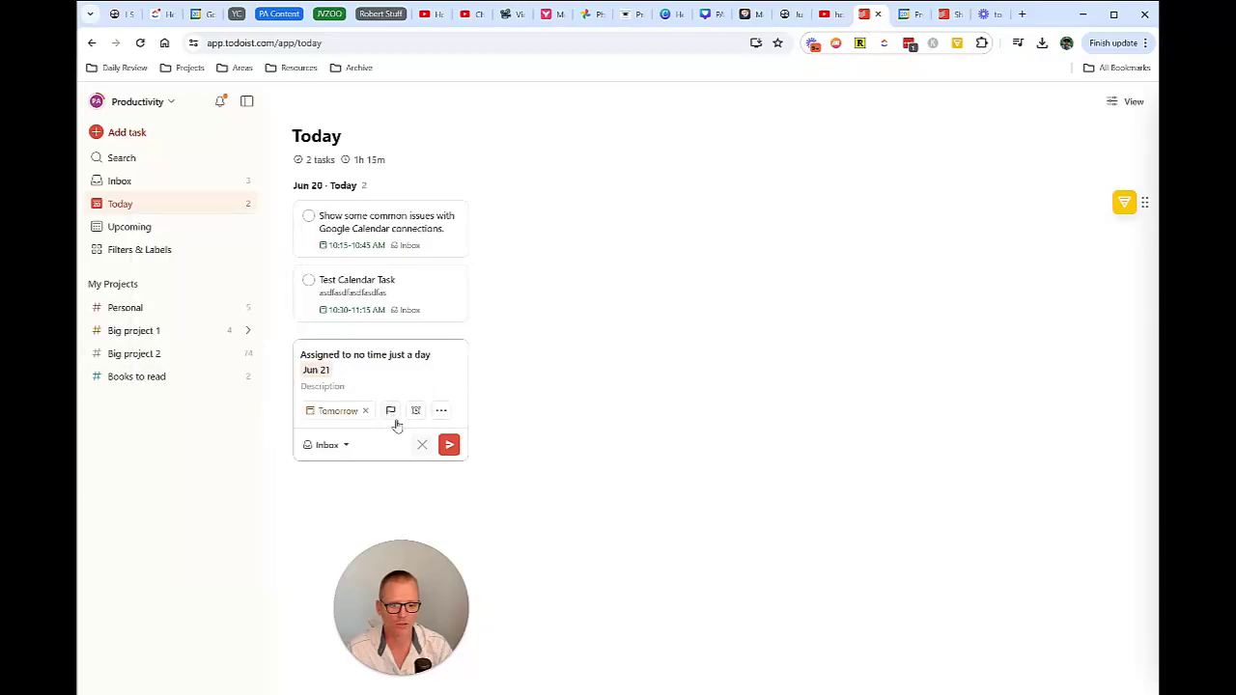
pyautogui.click(355, 388)
pyautogui.write('asdfasdf')
pyautogui.click(450, 445)
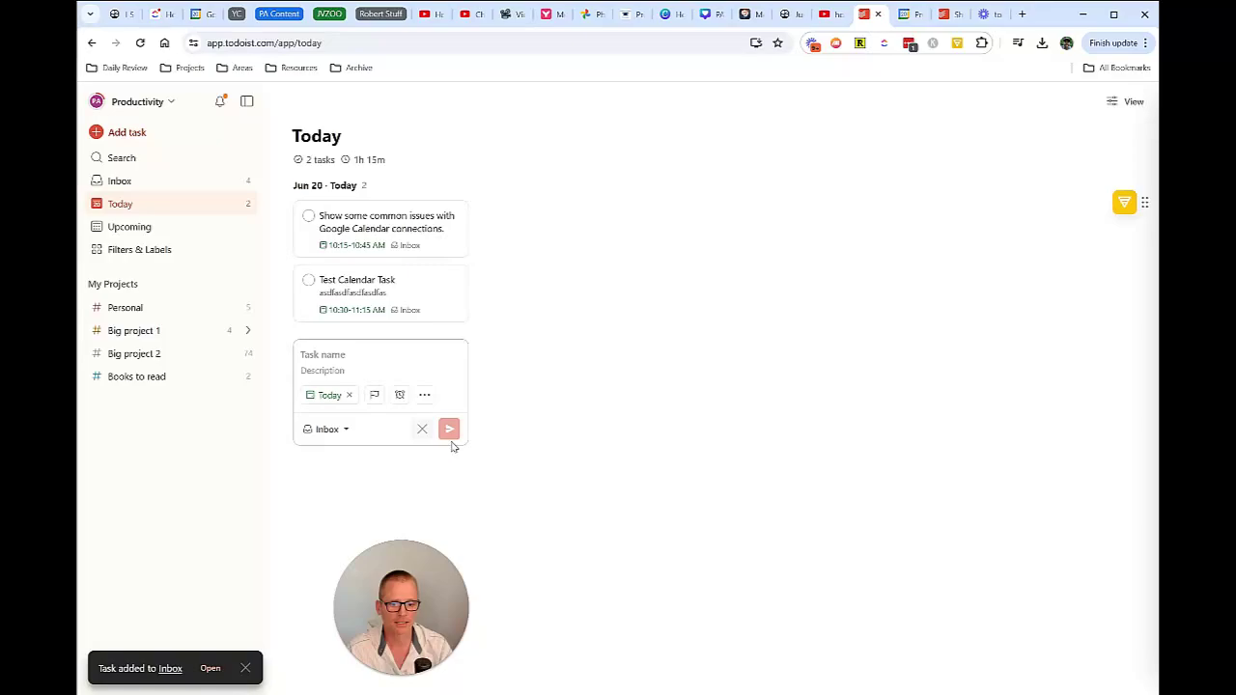
# Step: Check how the tasks appear in Google Calendar, then go back to Todoist's Today view
pyautogui.click(908, 13)
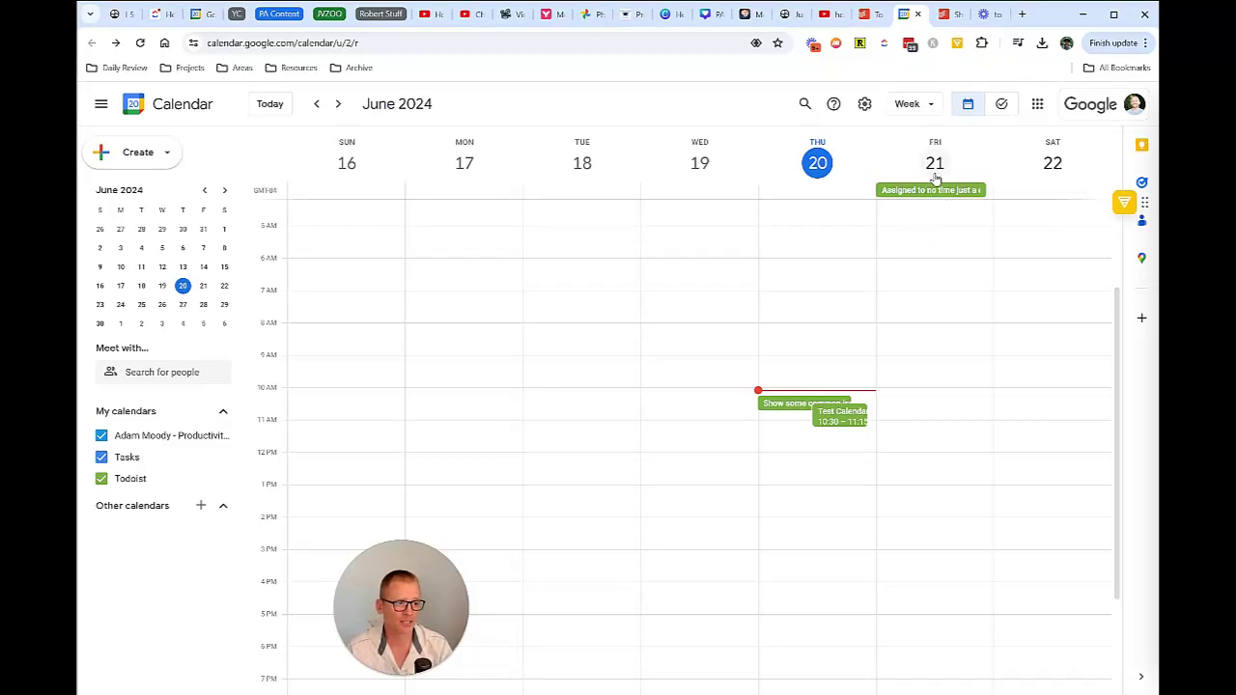
pyautogui.click(866, 13)
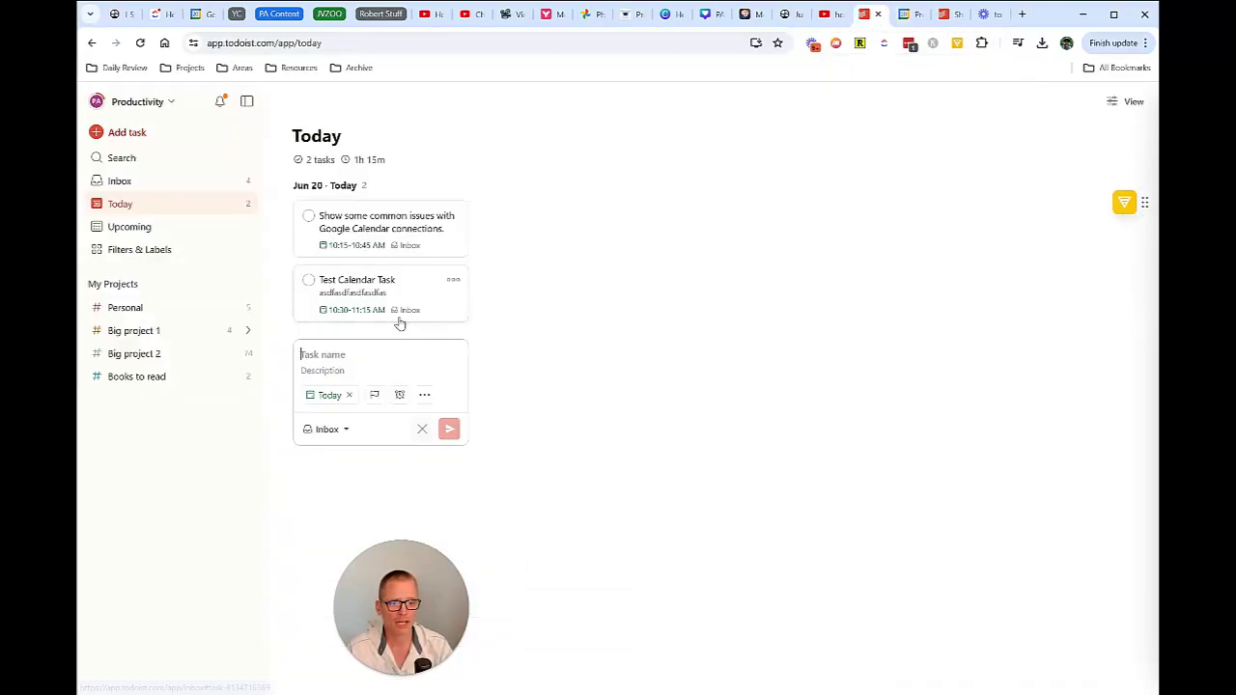
pyautogui.click(946, 13)
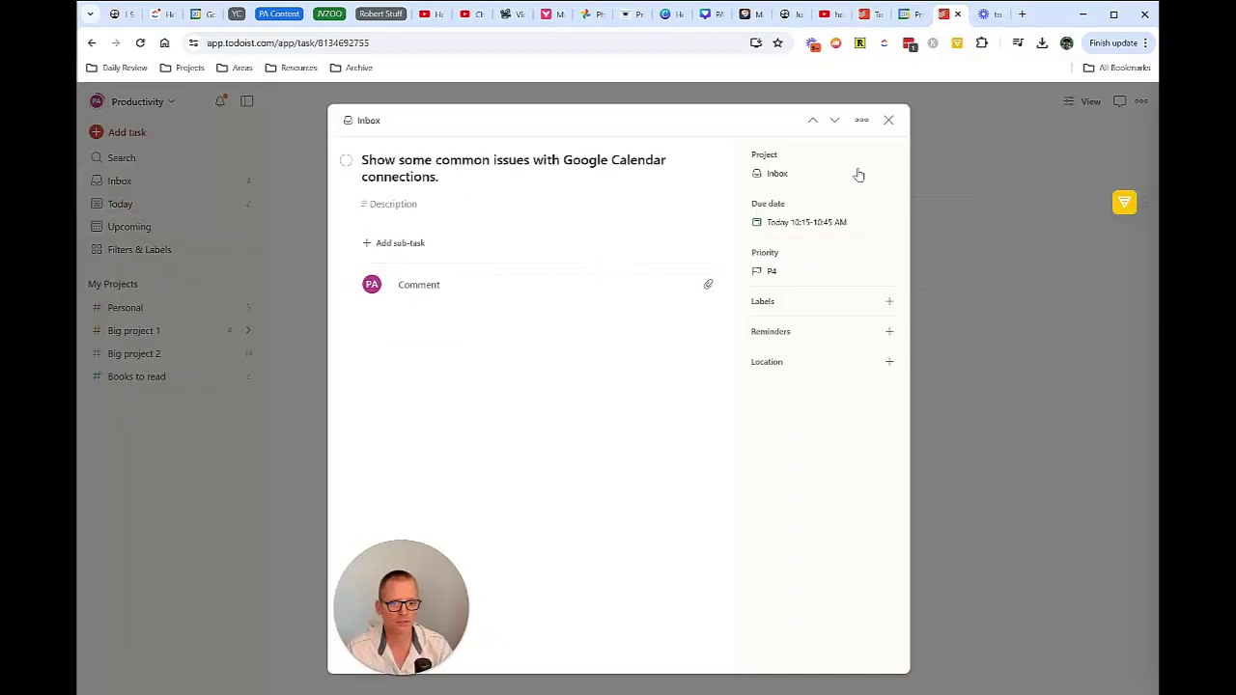
pyautogui.click(871, 13)
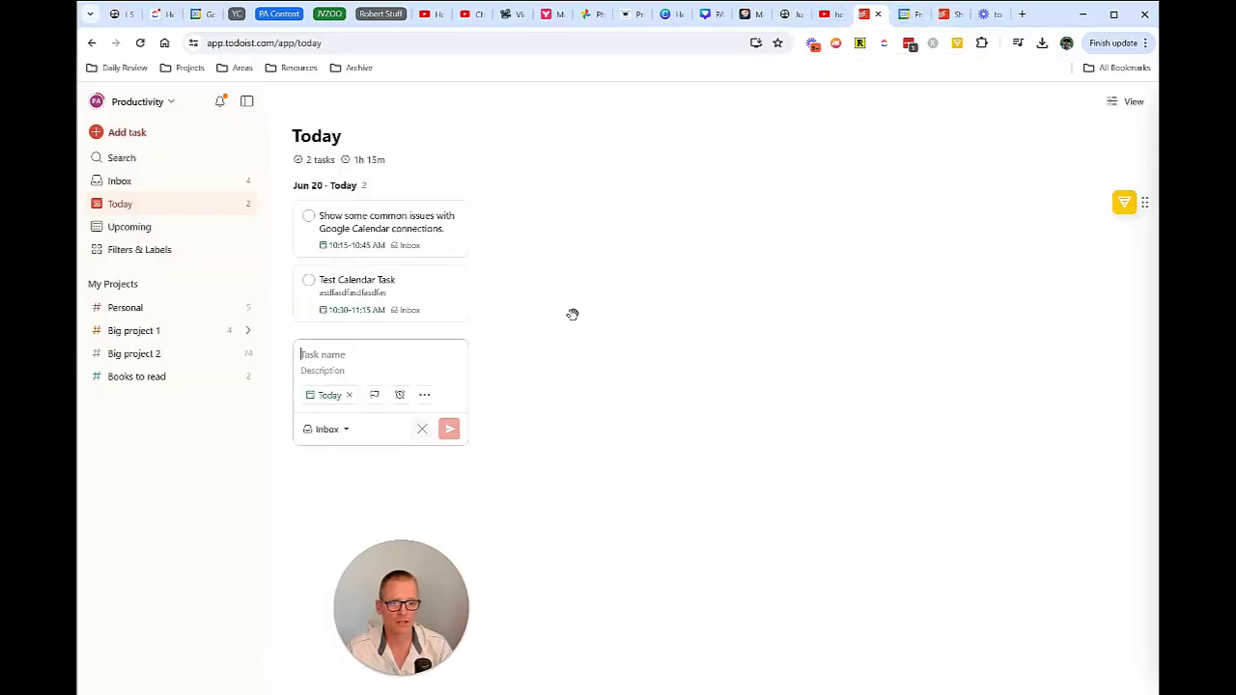
# Step: From the Inbox, give 'Assigned to no time just a day' a 10:15–11:15 AM time with a 1-hour duration
pyautogui.click(163, 182)
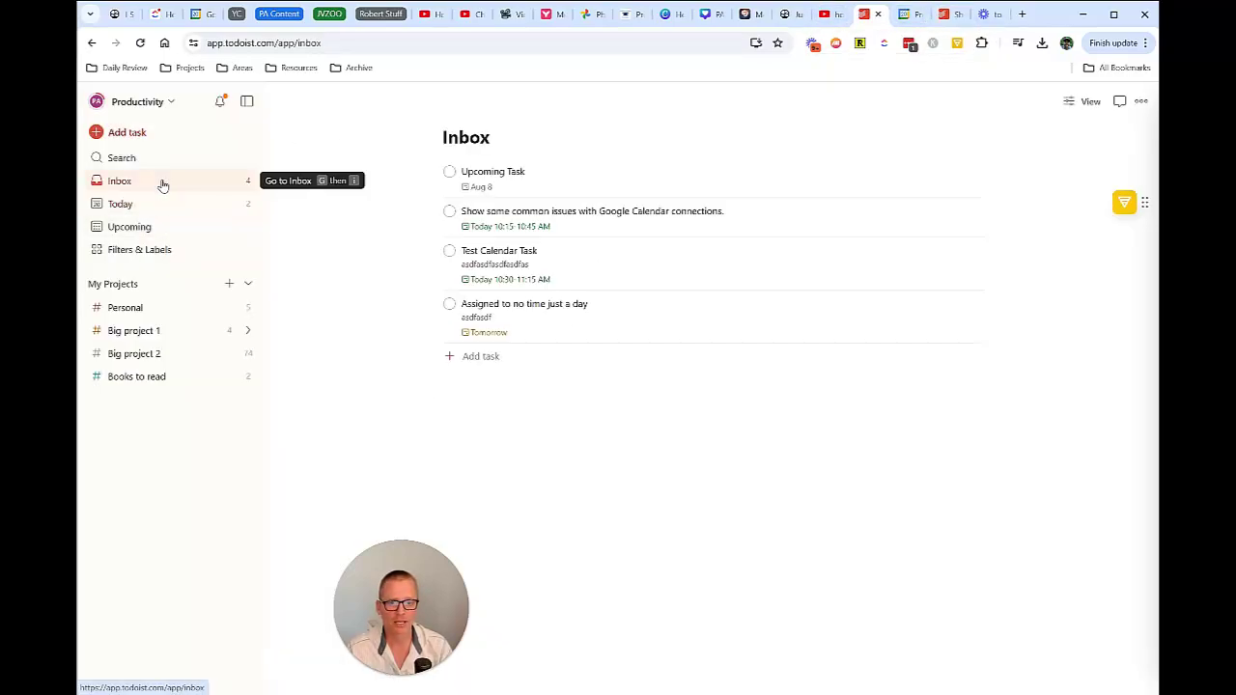
pyautogui.click(582, 311)
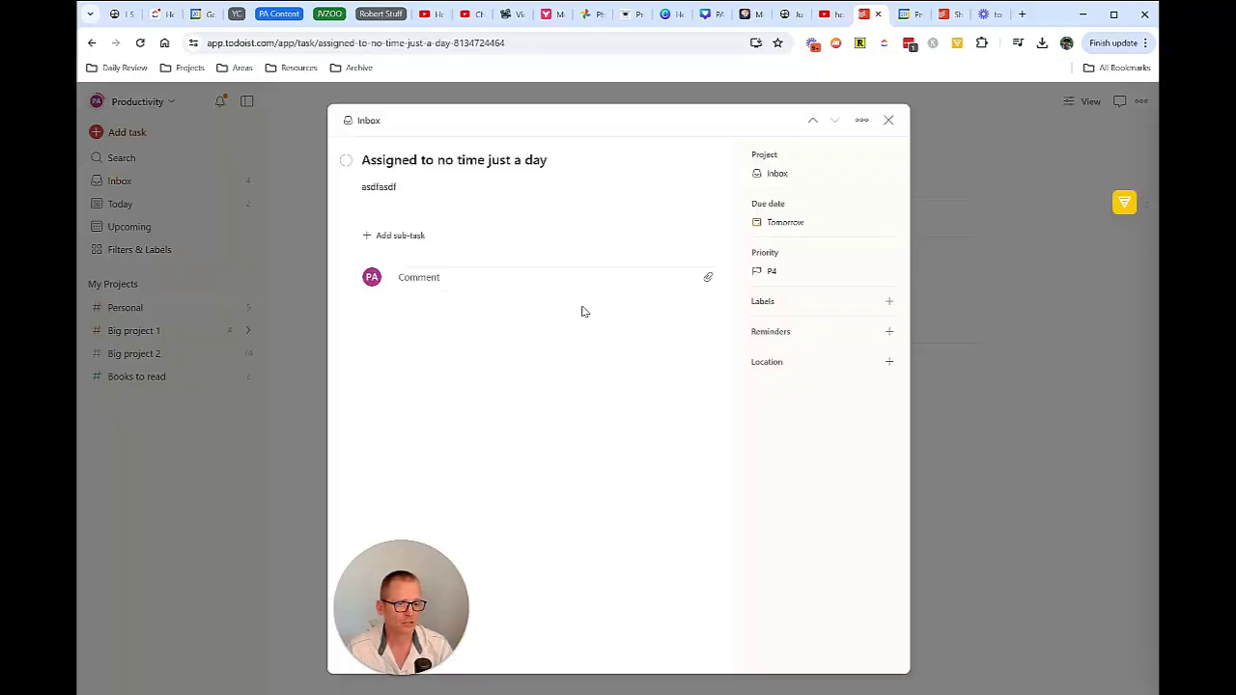
pyautogui.click(780, 223)
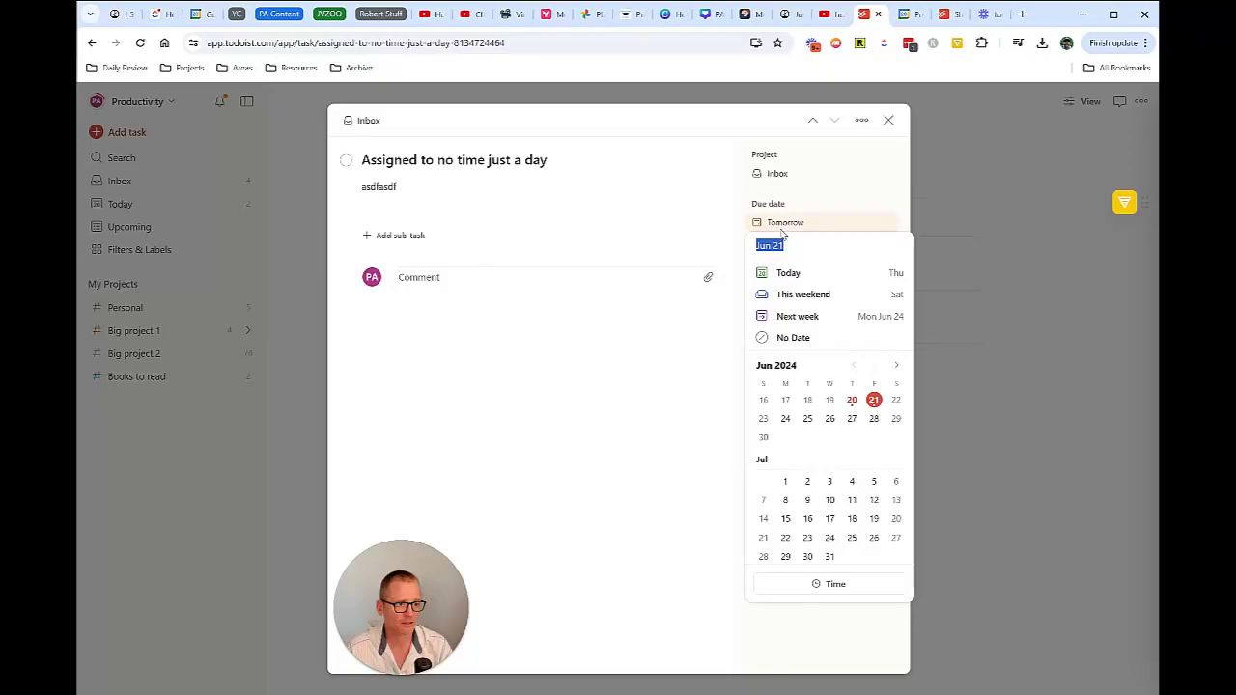
pyautogui.click(836, 583)
pyautogui.click(828, 470)
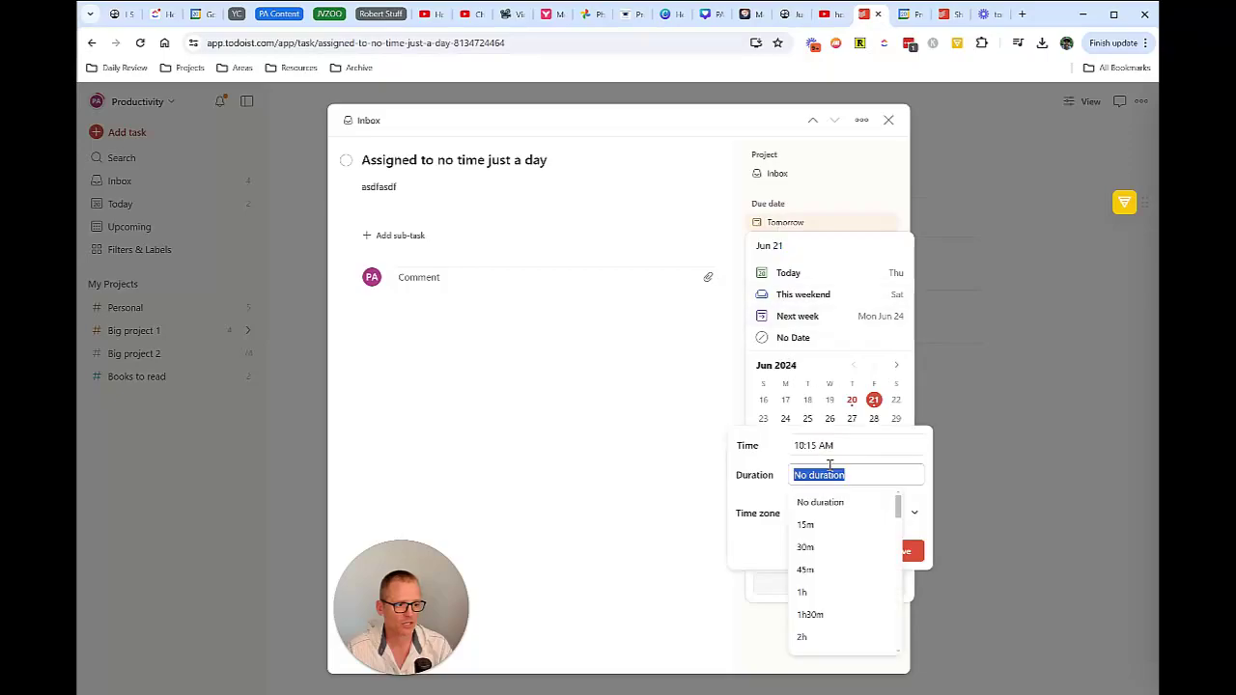
pyautogui.click(826, 586)
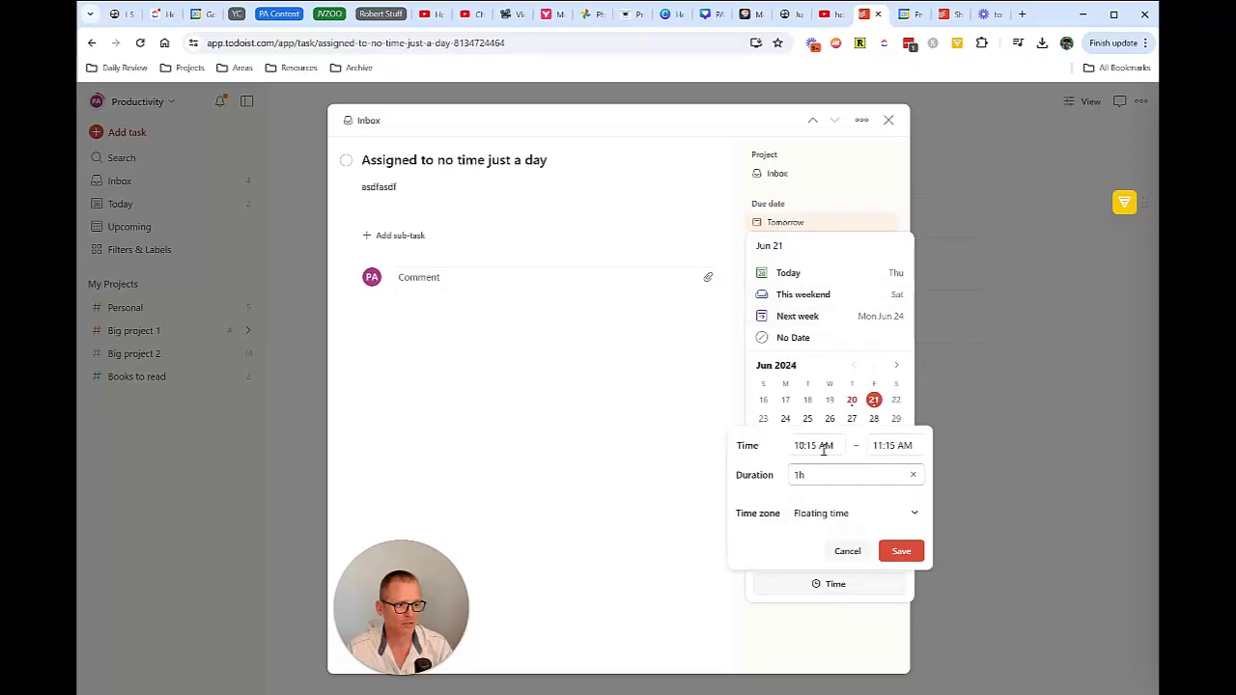
pyautogui.click(901, 550)
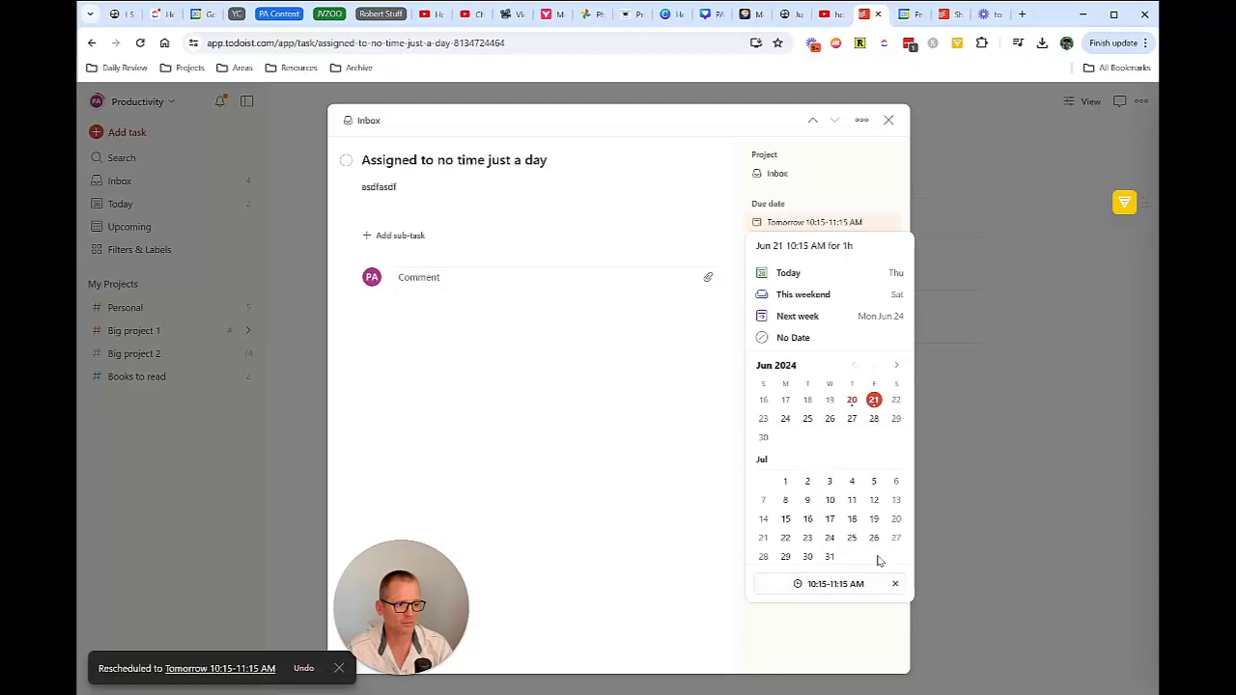
pyautogui.click(652, 422)
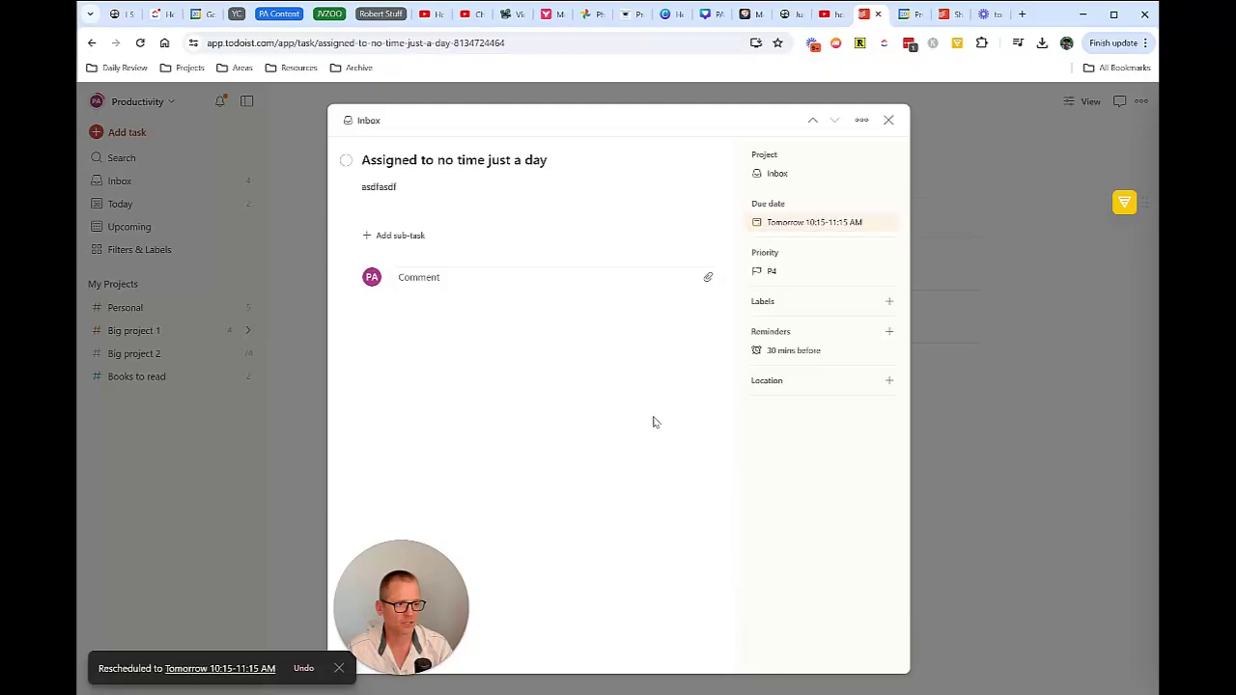
pyautogui.click(887, 122)
# Step: In Google Calendar, hide and re-show the Todoist calendar to compare the Friday June 21 event
pyautogui.click(908, 17)
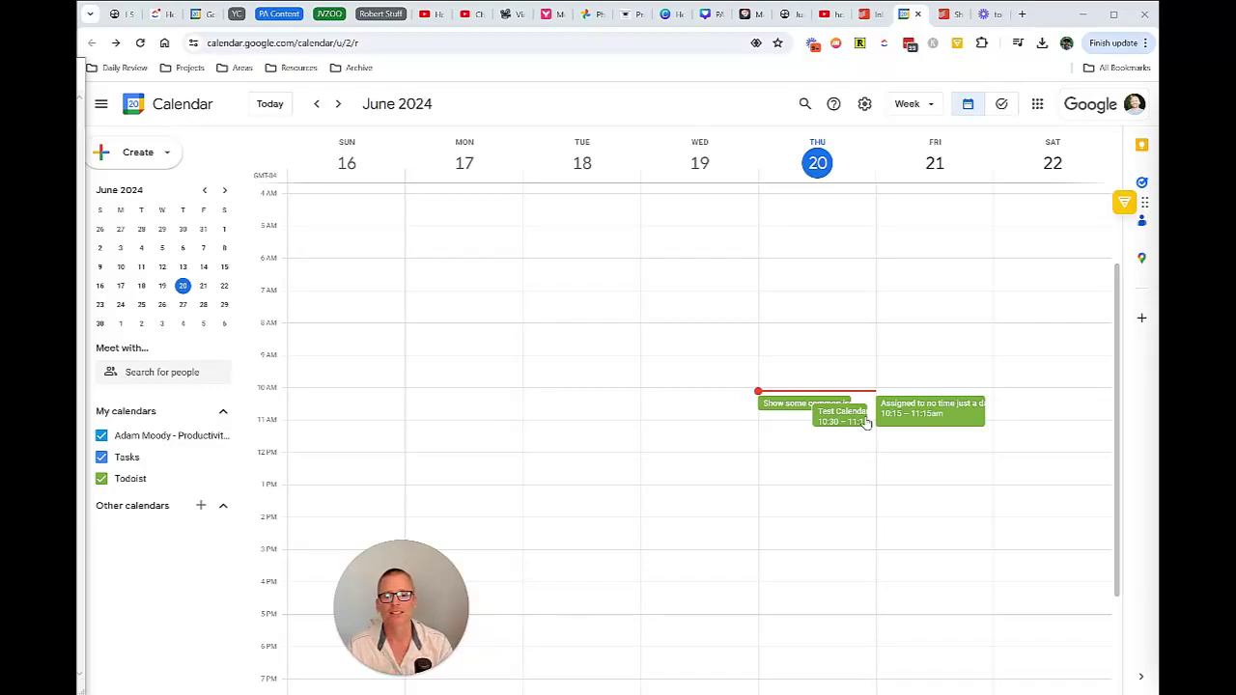
pyautogui.click(102, 481)
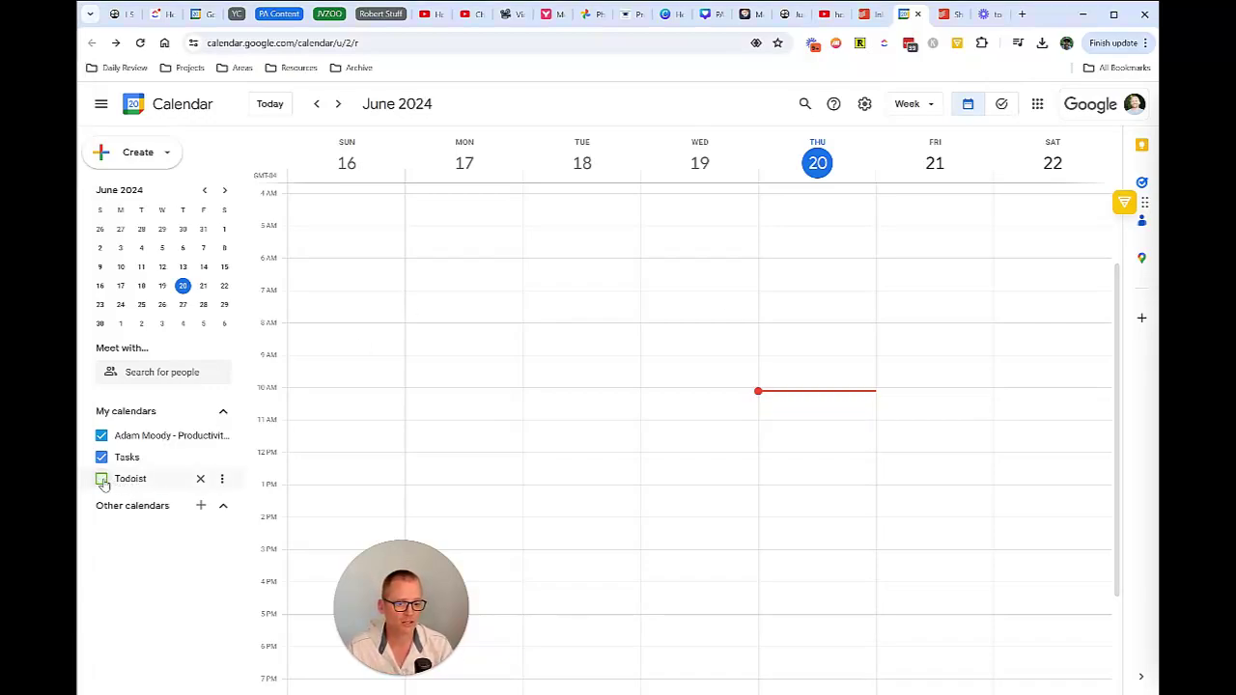
pyautogui.click(102, 480)
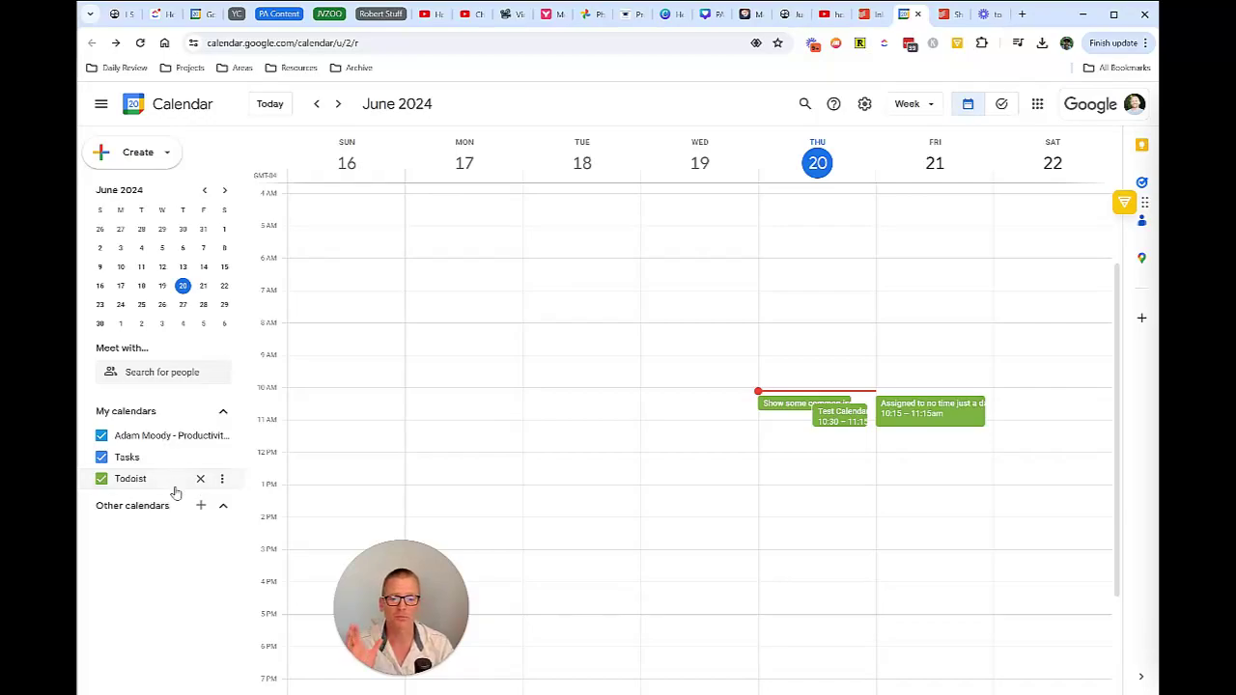